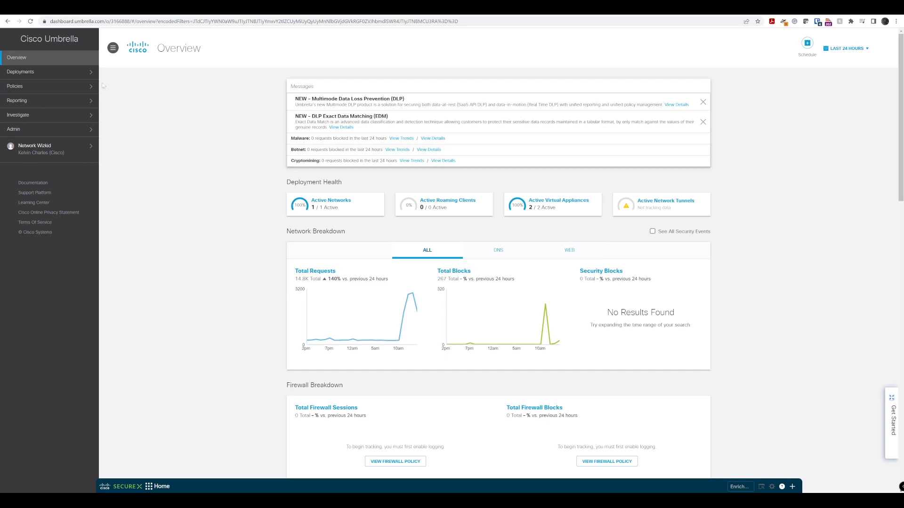
Step: Open the DNS Policies list under Policies > Management
left_click(57, 90)
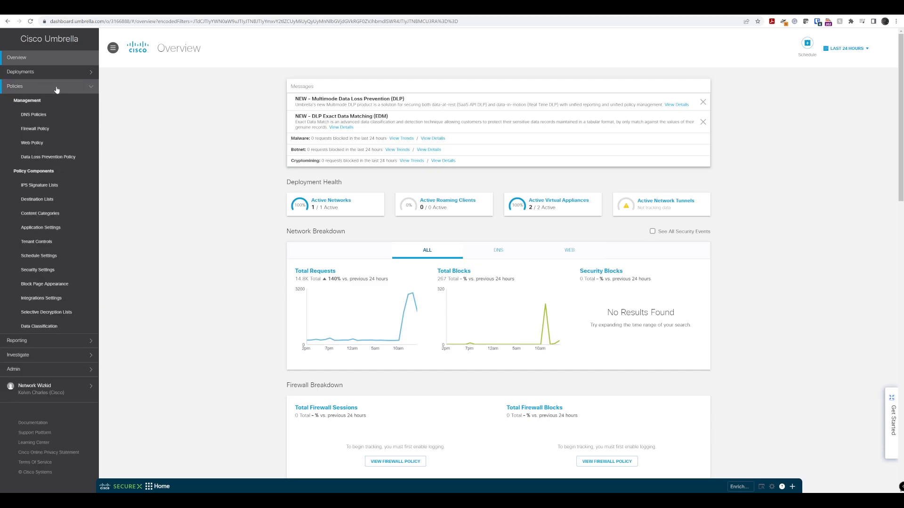
left_click(44, 116)
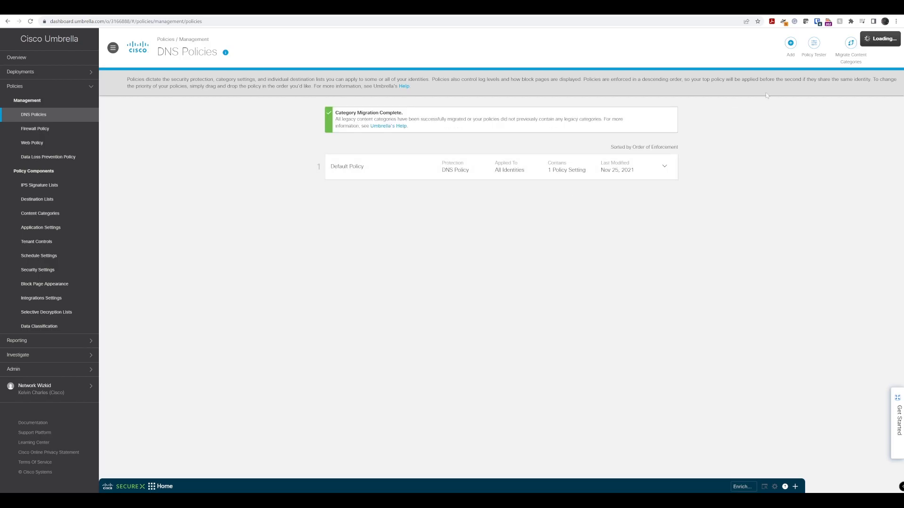
Step: Add a DNS policy with default protections, searching 'Lab Ne' and selecting the Lab Network identity
left_click(793, 44)
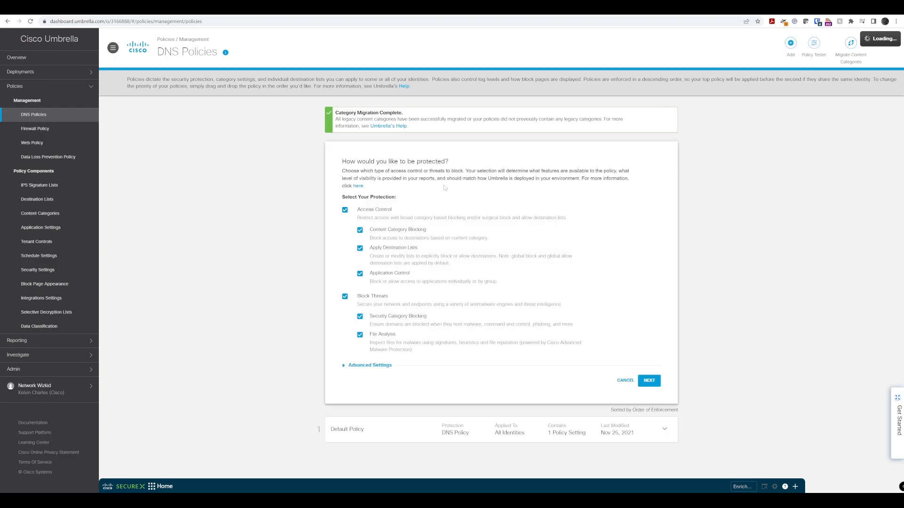
left_click(649, 380)
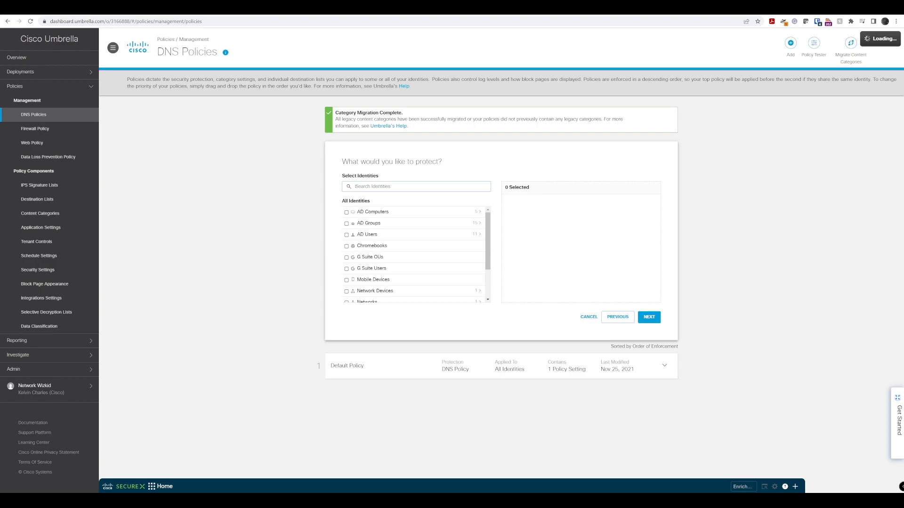
type("Lab Network")
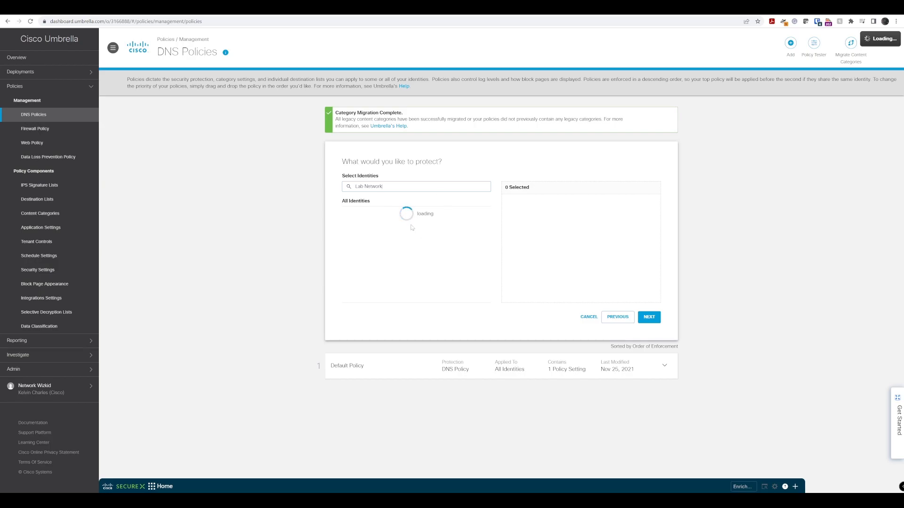
left_click(345, 211)
left_click(649, 317)
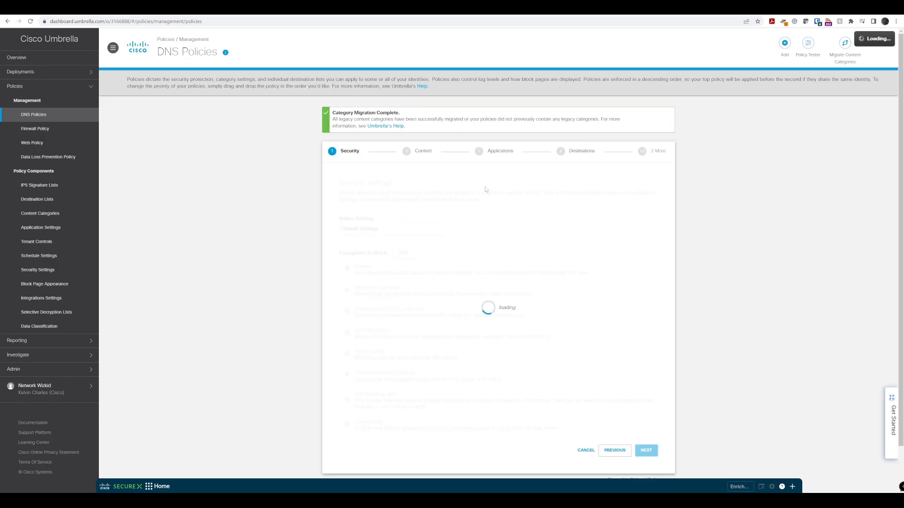
Step: Leave the Security step on Default Settings and continue to Content
scroll(486, 189, "down", 2)
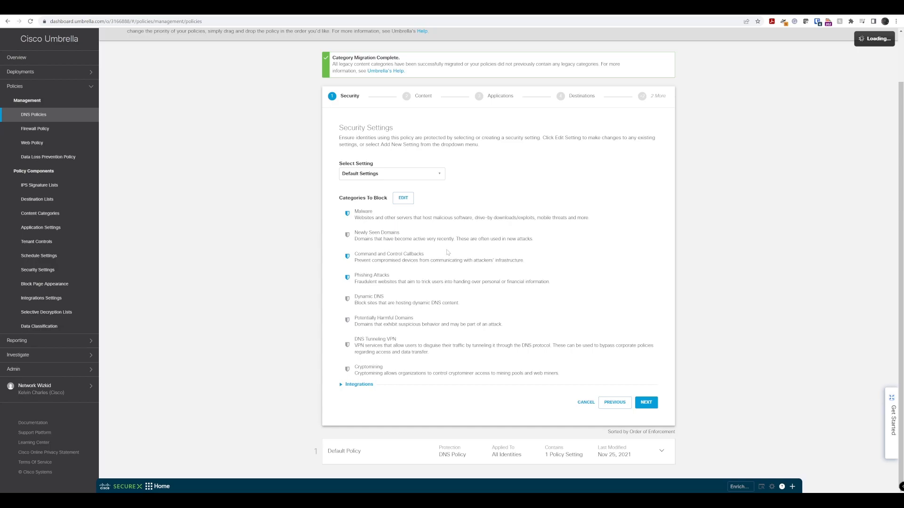
left_click(646, 402)
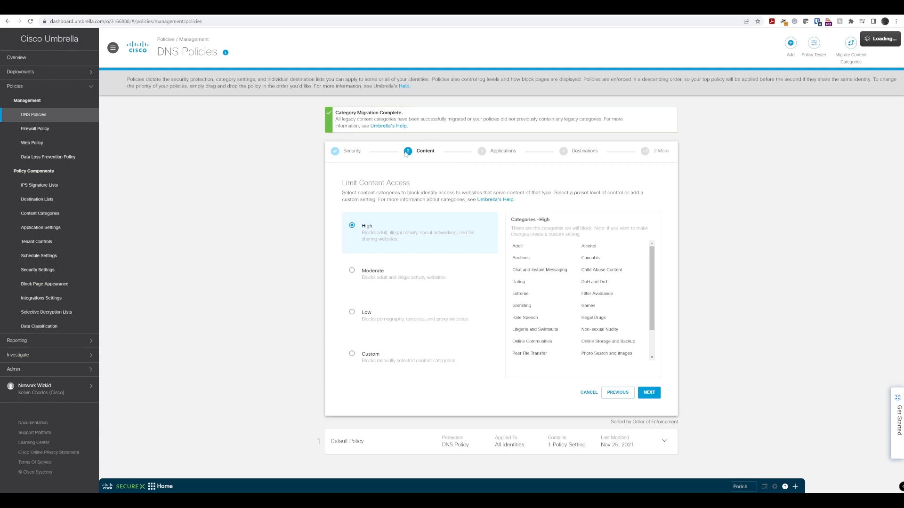
Step: Switch content filtering to Custom and block the Social Networking category
left_click(370, 320)
left_click(361, 357)
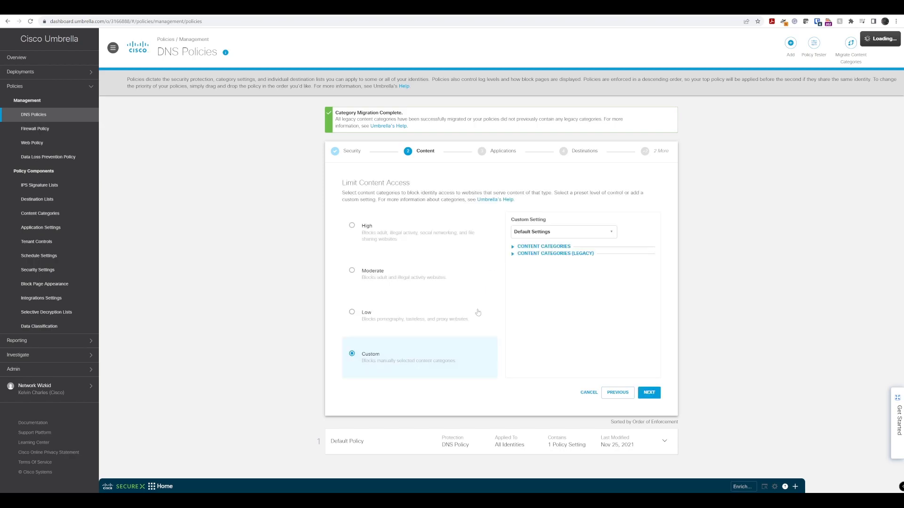
left_click(512, 248)
scroll(588, 317, "down", 10)
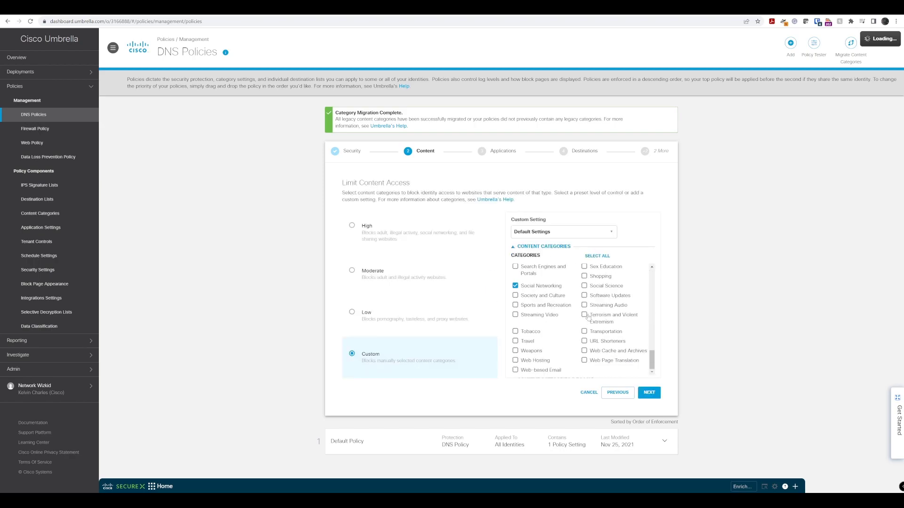
left_click(515, 286)
left_click(514, 286)
left_click(649, 393)
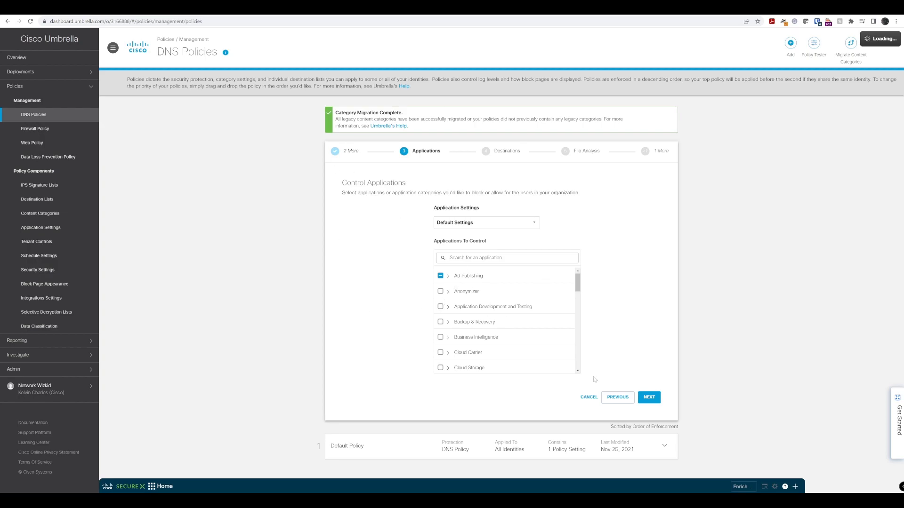
Step: Keep default Applications, Destination Lists and File Analysis settings, confirming the application summary
left_click(615, 397)
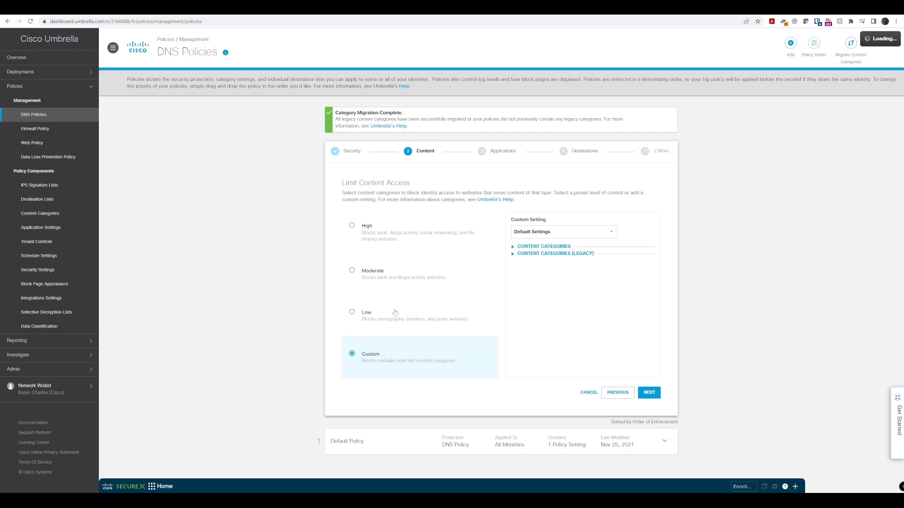
left_click(649, 393)
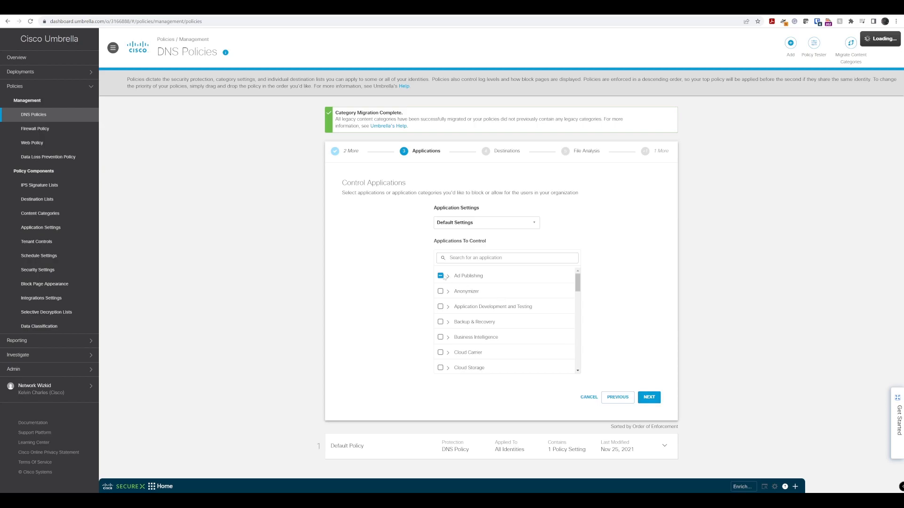
scroll(579, 347, "down", 3)
scroll(580, 347, "up", 3)
left_click(657, 395)
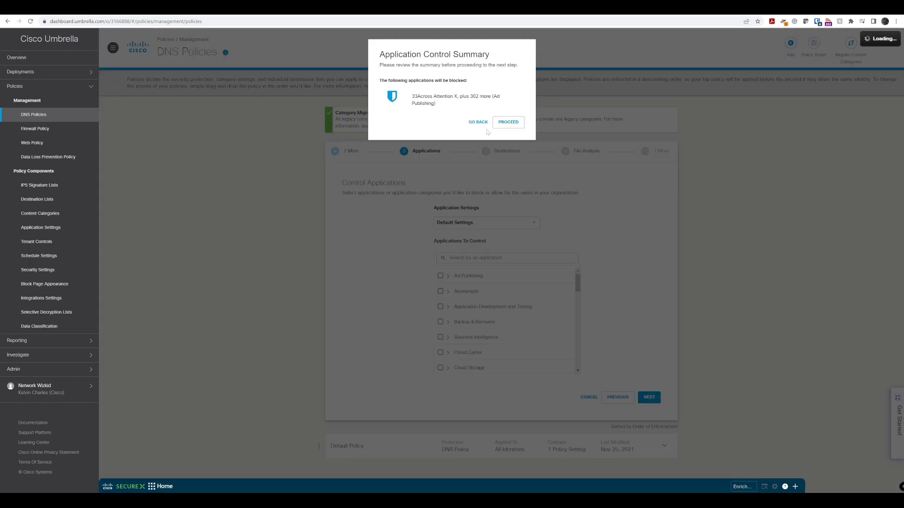
left_click(508, 123)
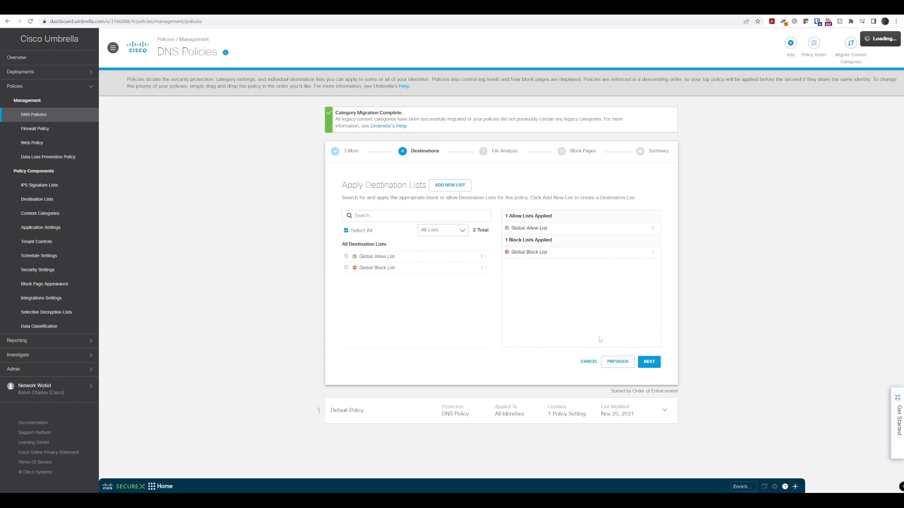
left_click(648, 363)
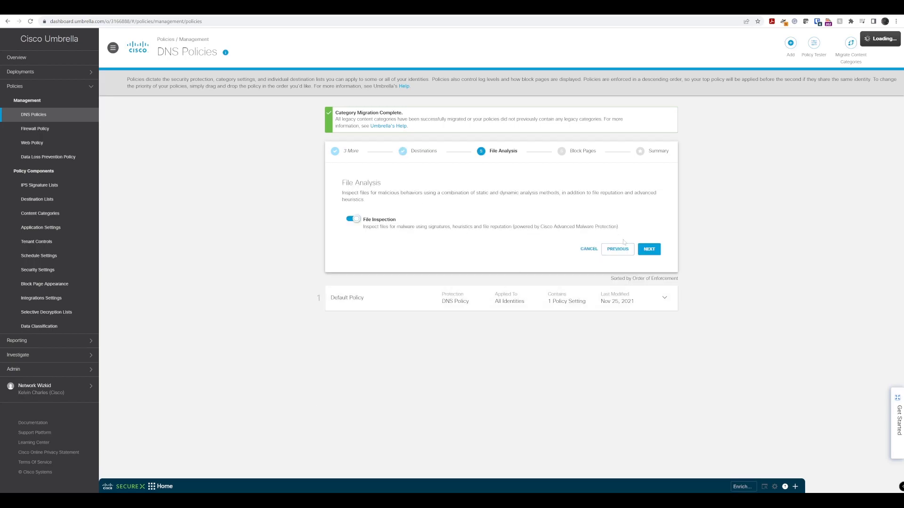
left_click(647, 252)
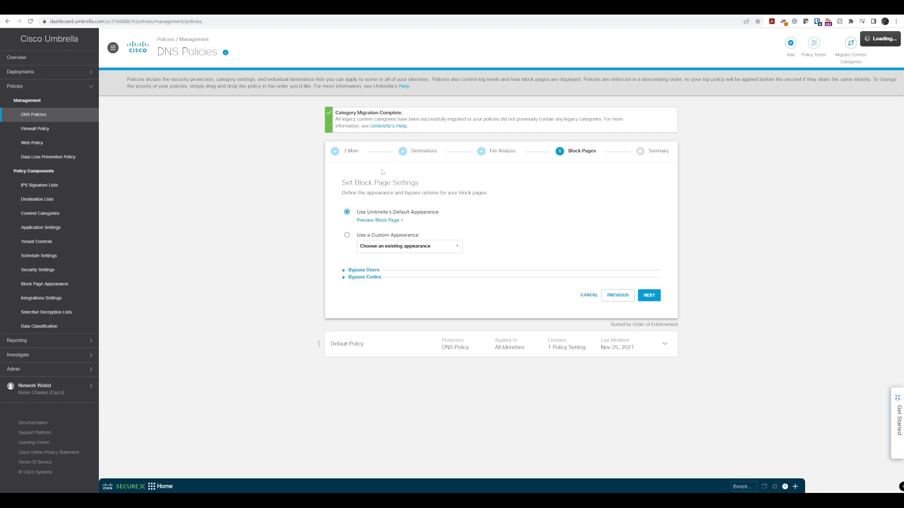
left_click(364, 221)
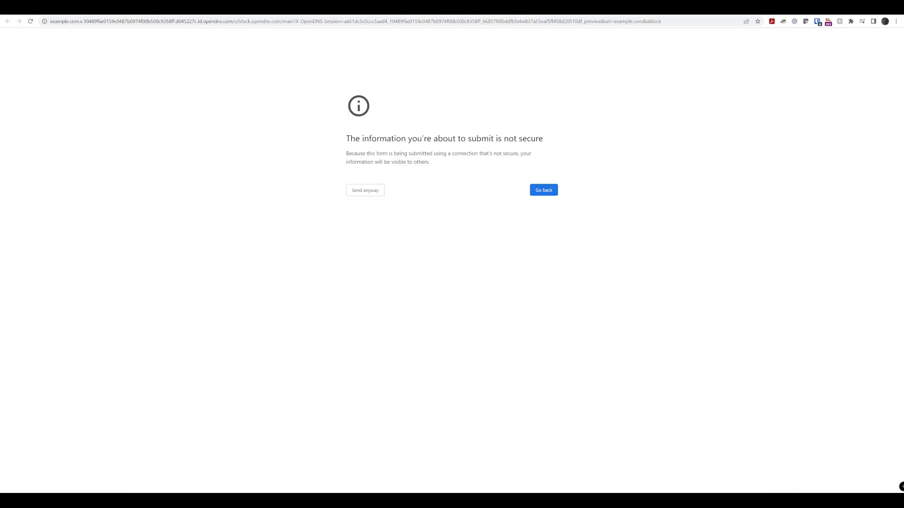
left_click(354, 191)
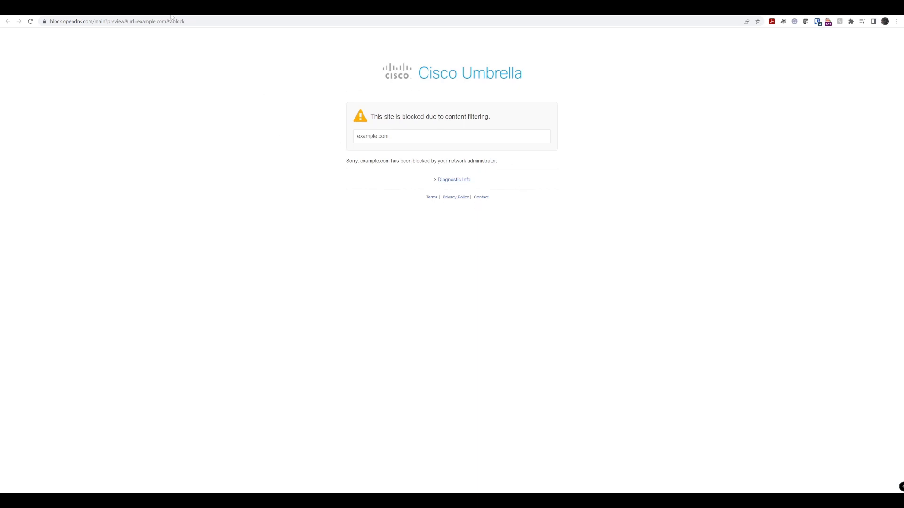
key("ctrl+w")
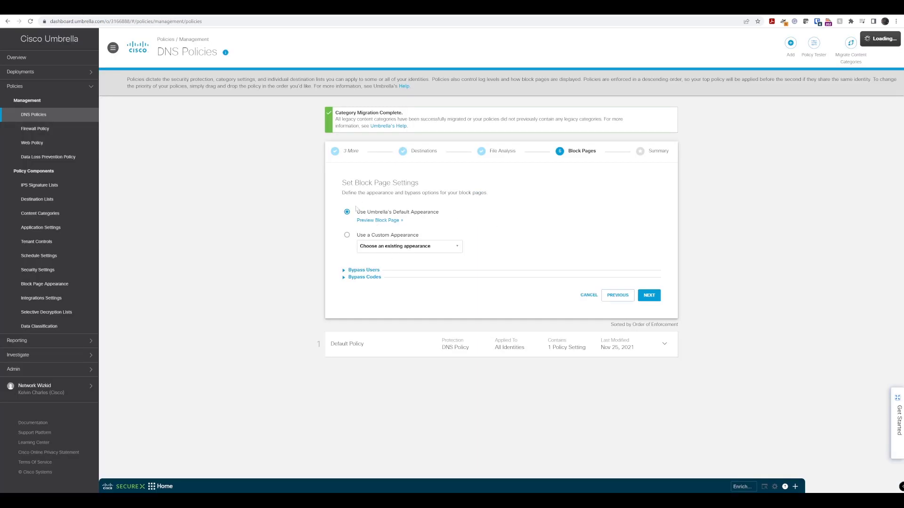
Step: Expand Bypass Users and Bypass Codes to show the two existing bypass codes
left_click(343, 270)
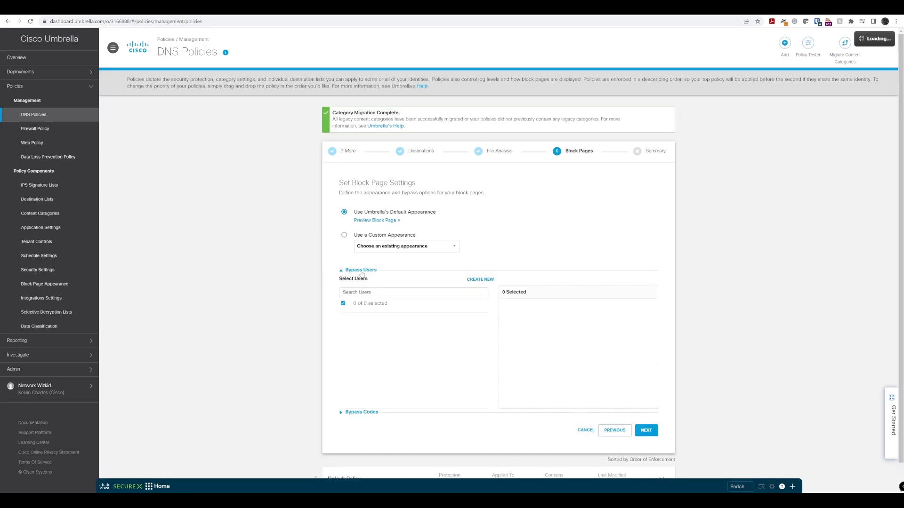
left_click(343, 414)
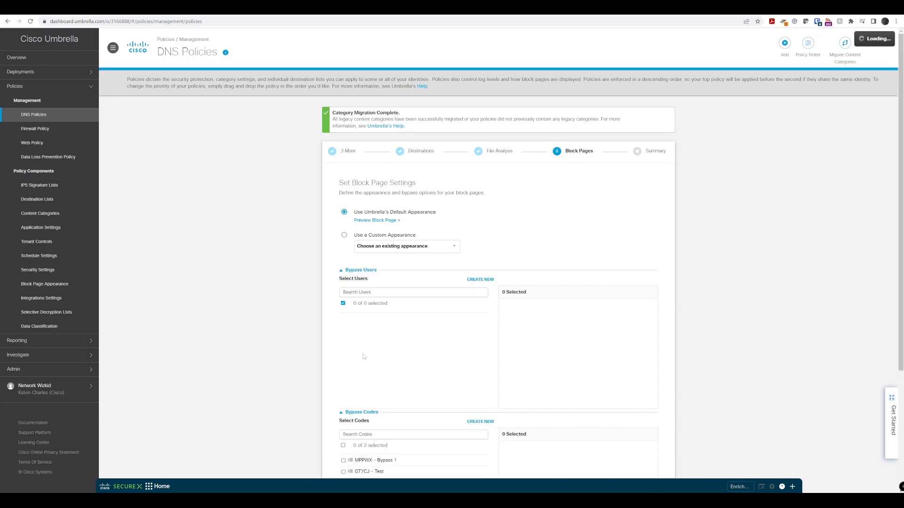
scroll(363, 356, "down", 2)
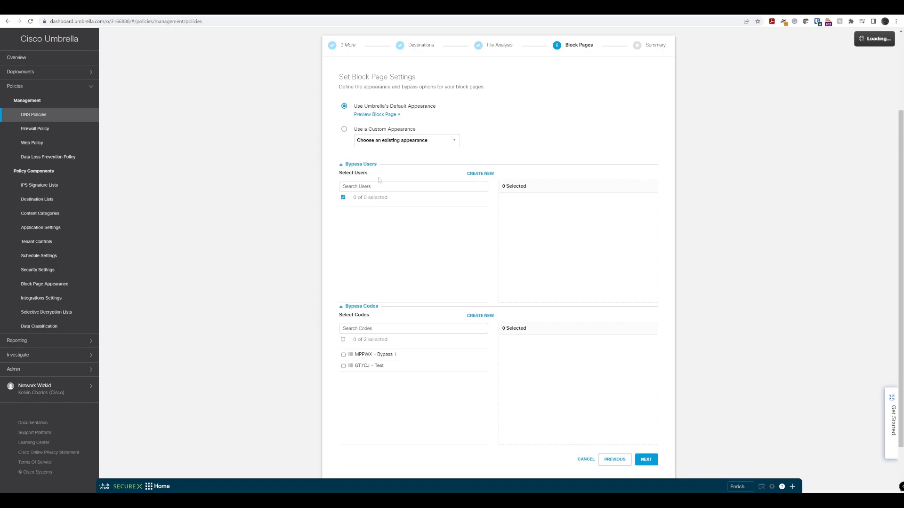
left_click_drag(335, 173, 368, 173)
Step: Name a new bypass code 'Bypass Code Lab' and look at the category and destination list options
left_click(476, 316)
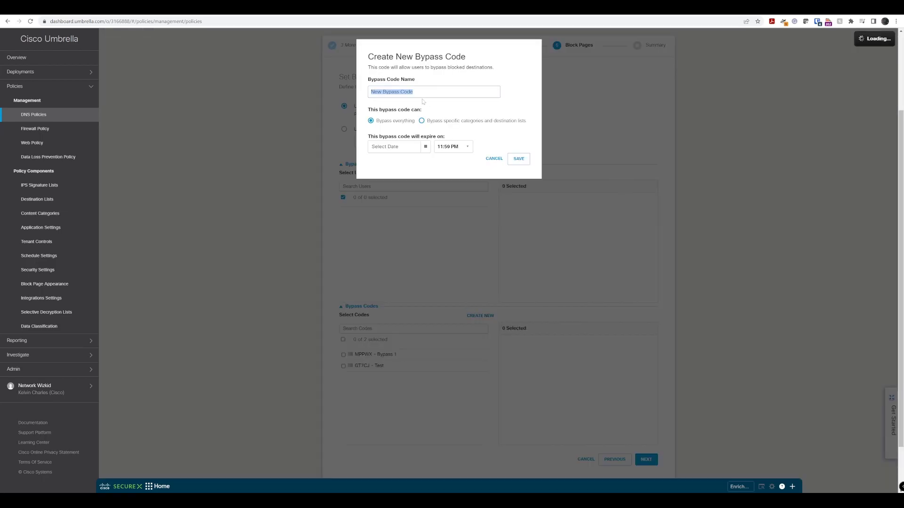
type("Bypass Code Lab")
left_click(422, 121)
scroll(513, 190, "down", 5)
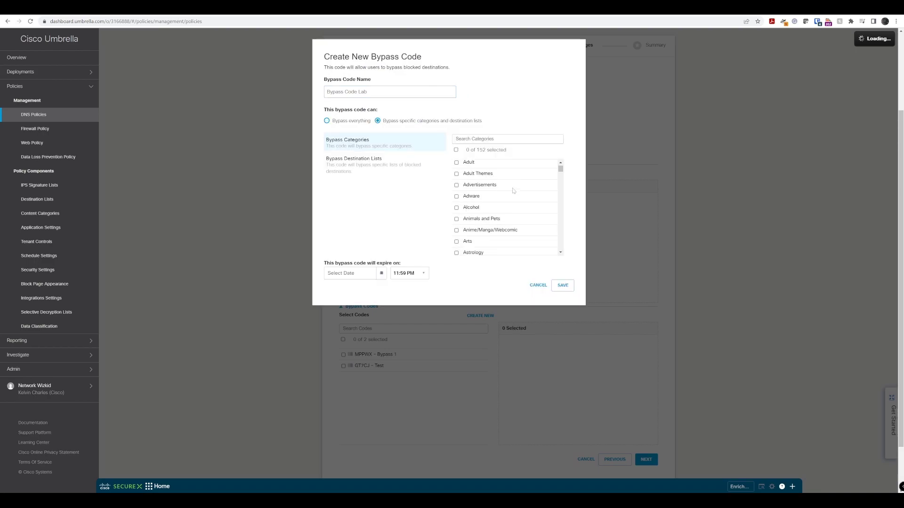
scroll(513, 190, "down", 3)
scroll(510, 193, "up", 10)
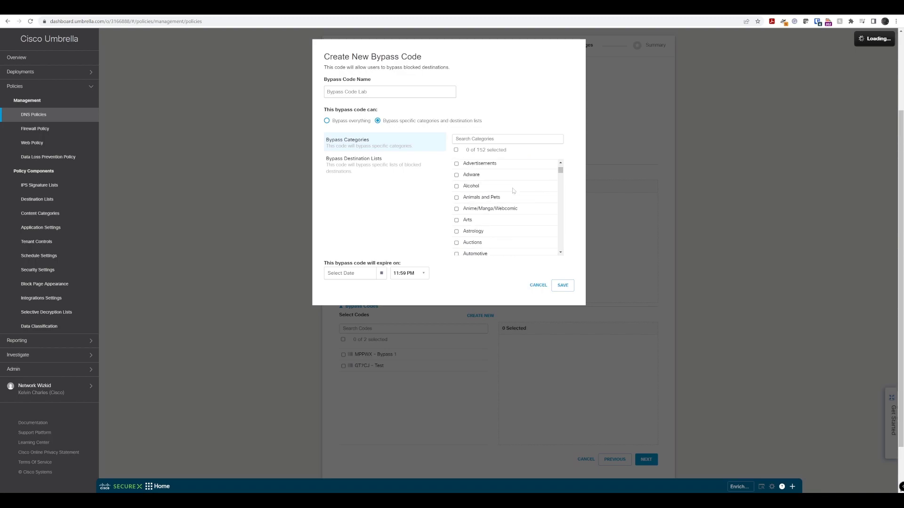
left_click(378, 171)
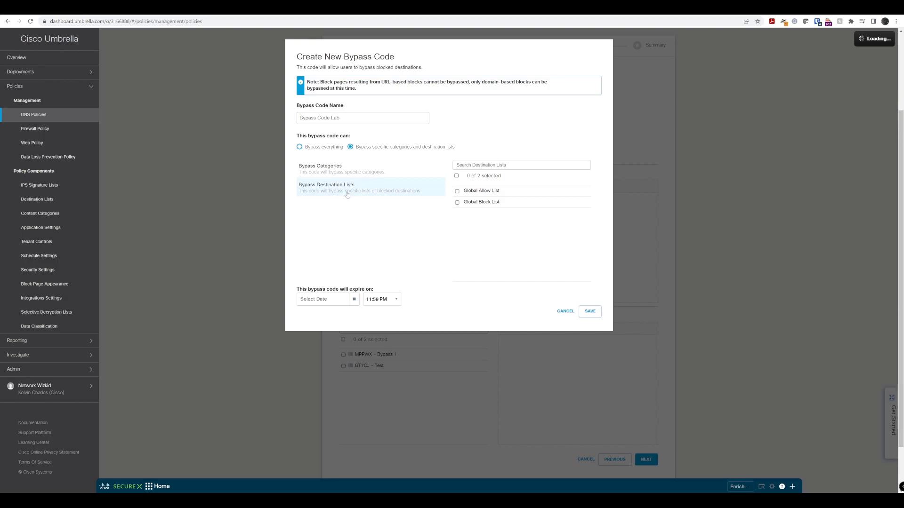
Step: Set the code to bypass everything, expiring 24 March 2023, and save it
left_click(305, 148)
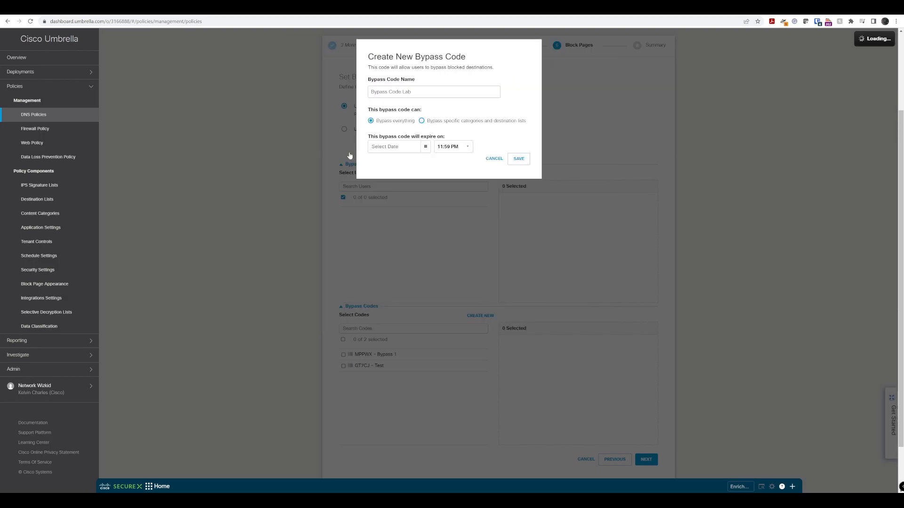
left_click(425, 146)
left_click(437, 235)
left_click(519, 159)
scroll(501, 175, "down", 1)
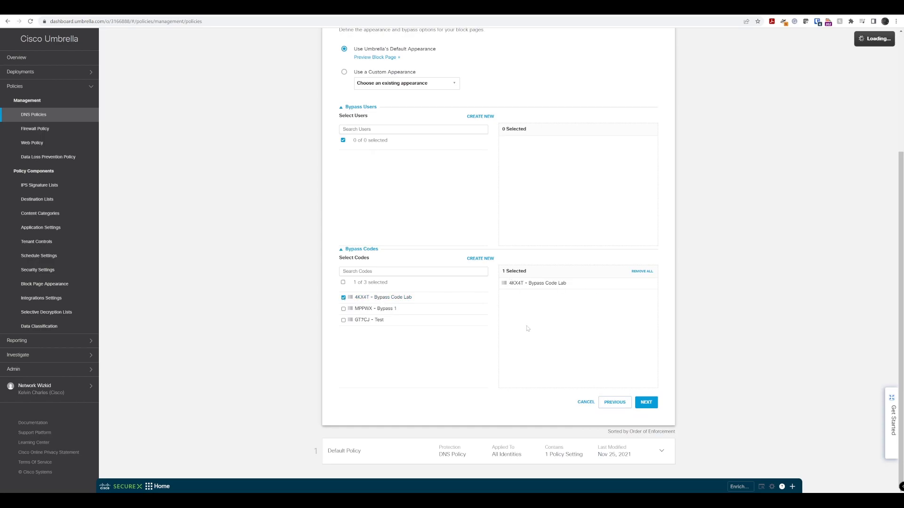
scroll(528, 328, "up", 3)
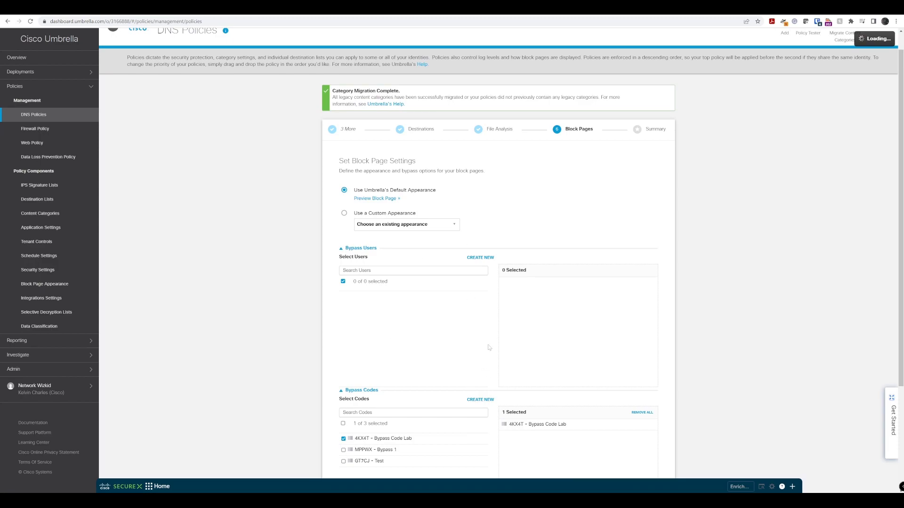
scroll(490, 349, "down", 2)
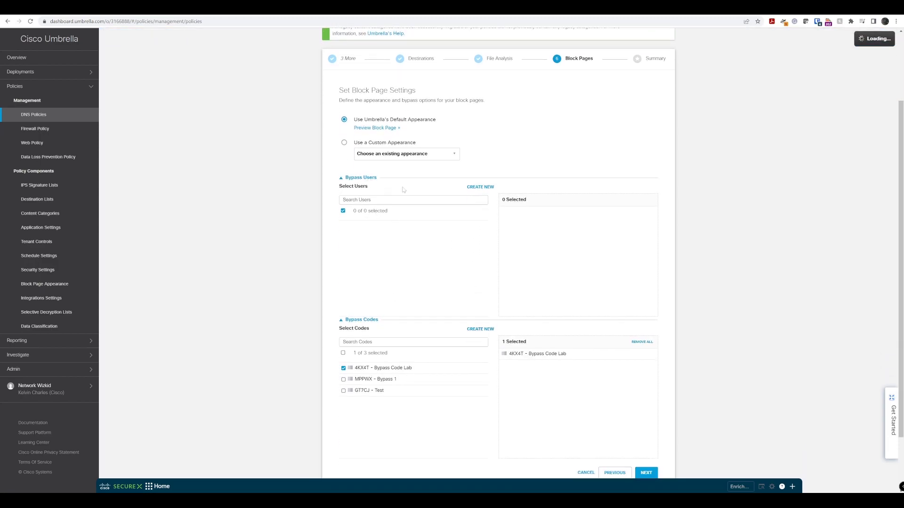
left_click(480, 187)
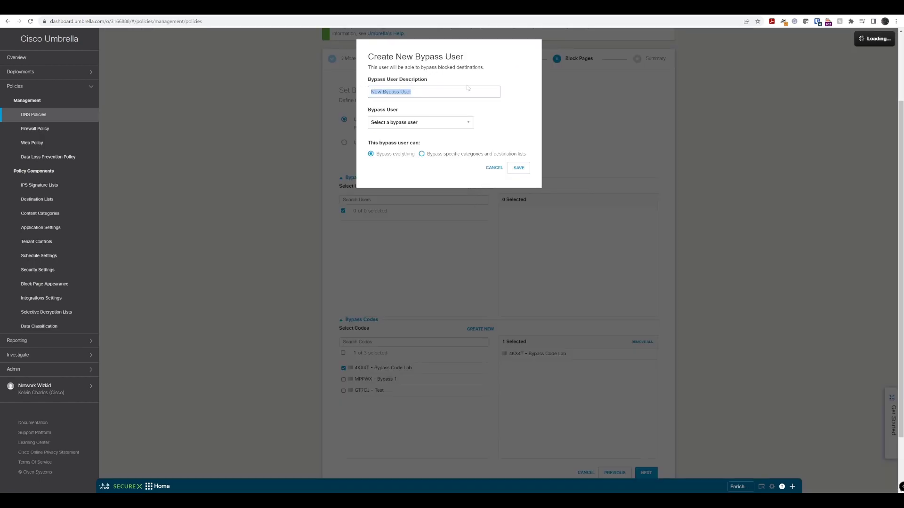
left_click(457, 123)
left_click(422, 123)
left_click(423, 154)
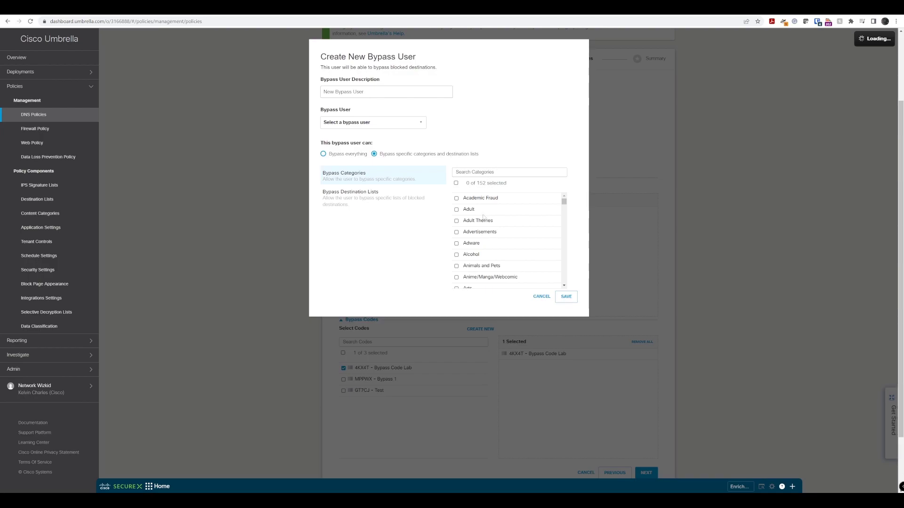
left_click(352, 154)
left_click(417, 123)
left_click(478, 105)
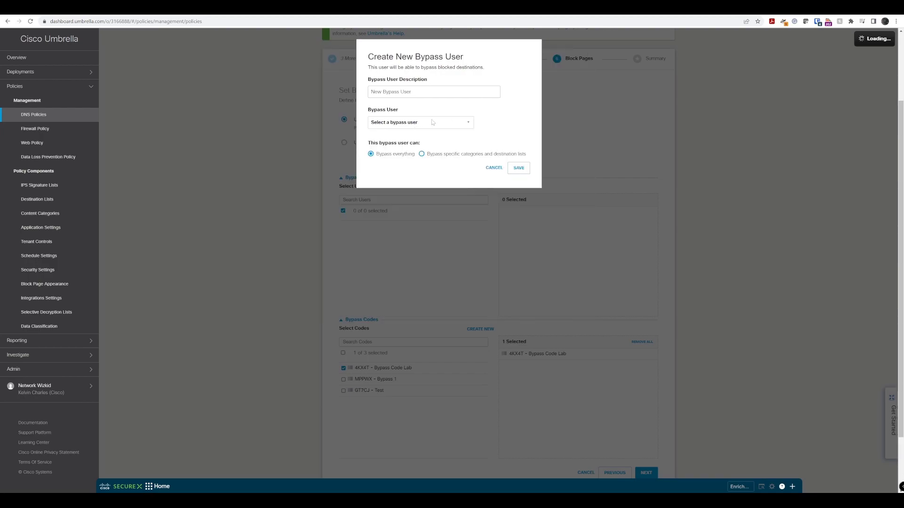
left_click(459, 125)
left_click(453, 122)
left_click(414, 124)
left_click(461, 115)
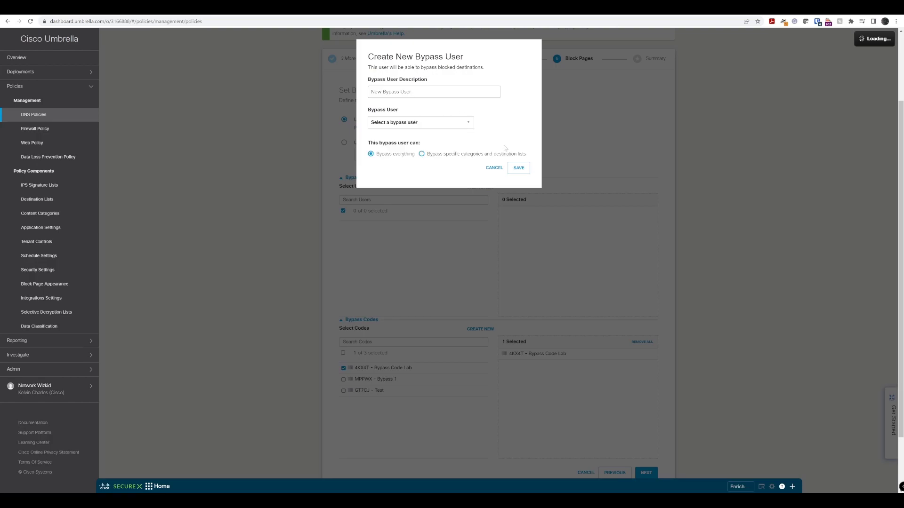
left_click(494, 169)
scroll(410, 280, "down", 1)
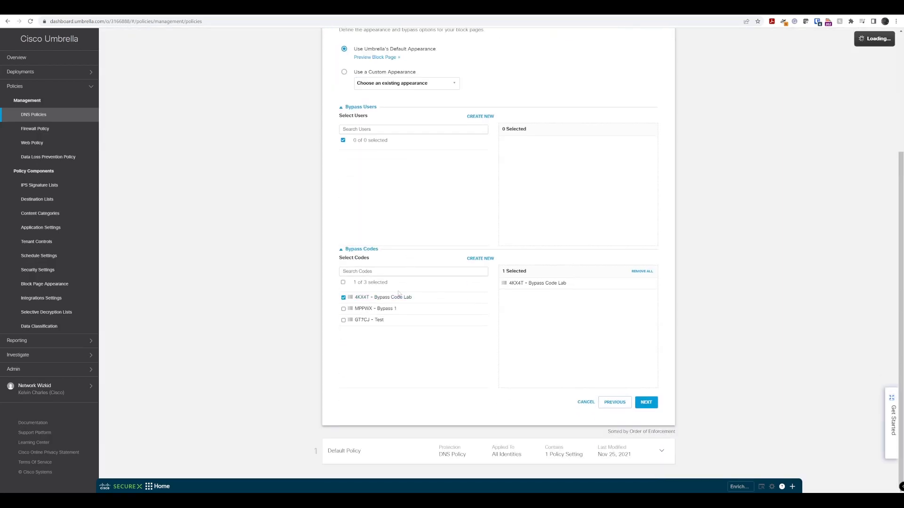
Step: Name the policy 'Bypass Policy' on the Policy Summary step and save it
left_click(646, 402)
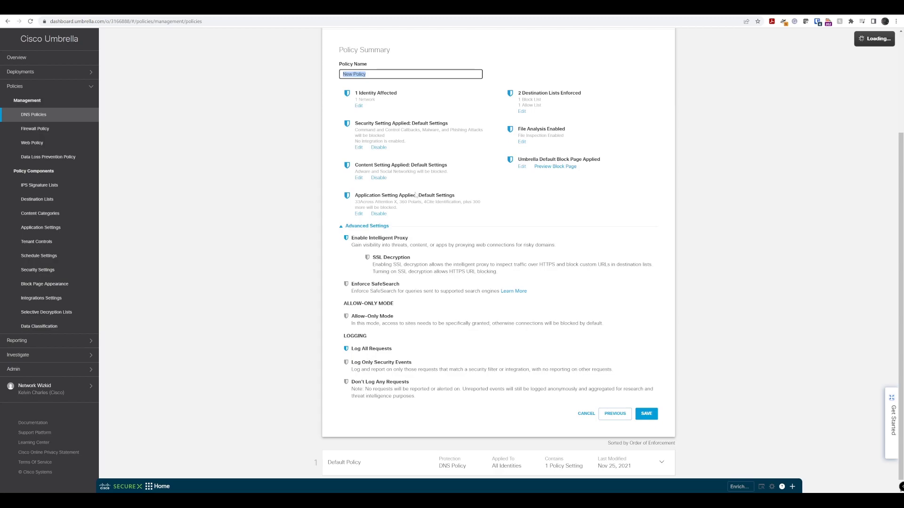
type("Bypass Policy")
left_click(646, 413)
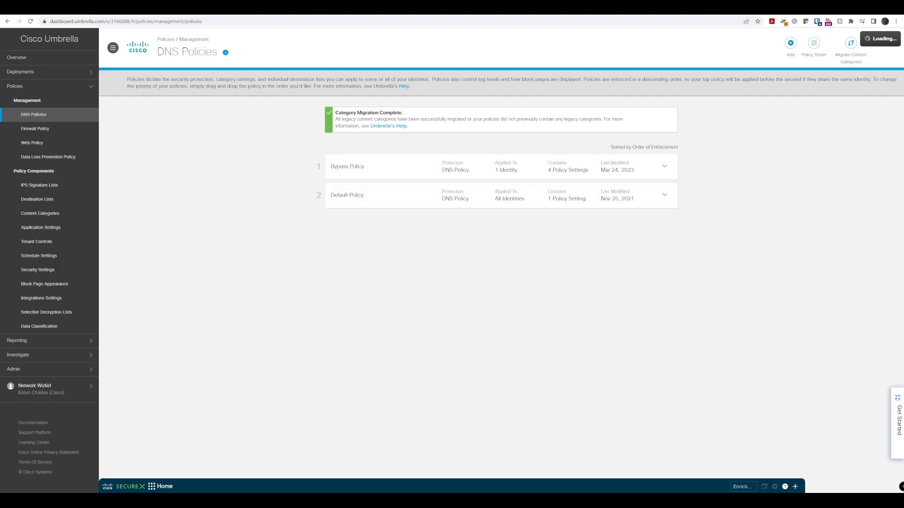
left_click(77, 370)
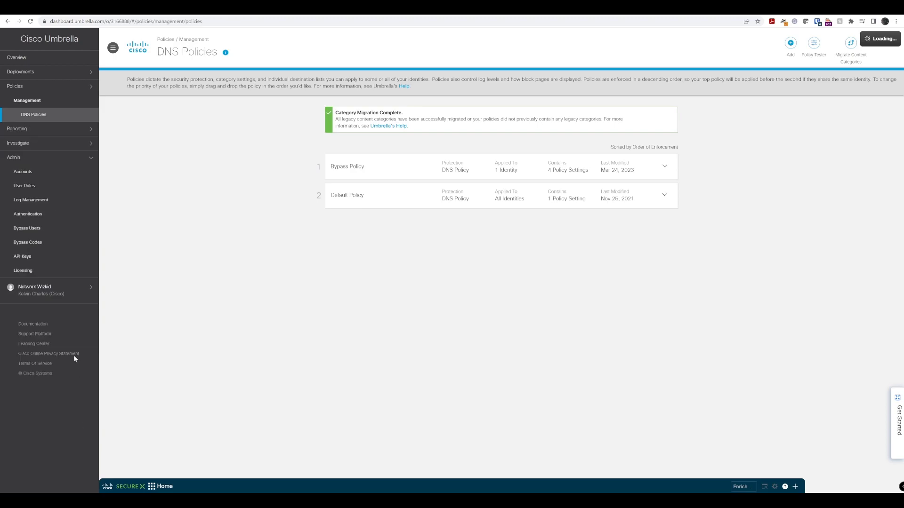
Step: Open Admin > User Roles and highlight the Block Page Bypass role's name and description
left_click(62, 186)
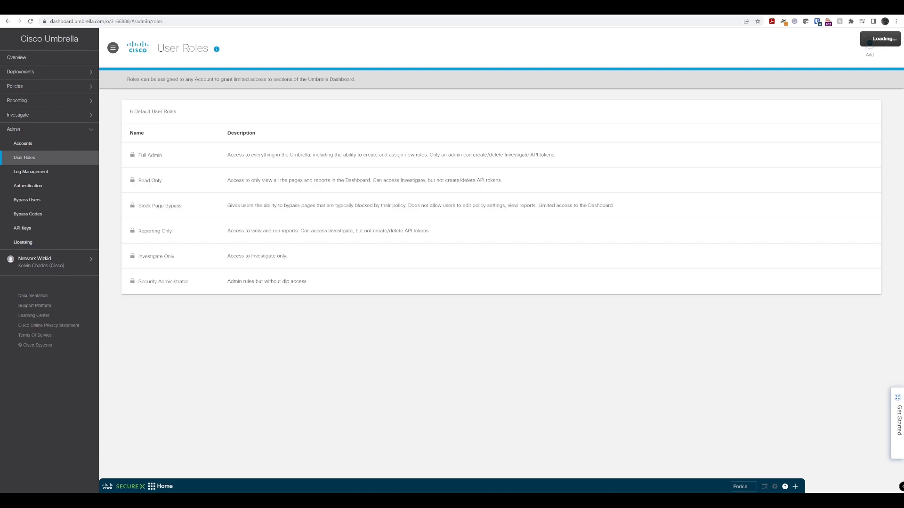
left_click_drag(138, 206, 339, 206)
left_click(296, 212)
left_click_drag(227, 206, 418, 205)
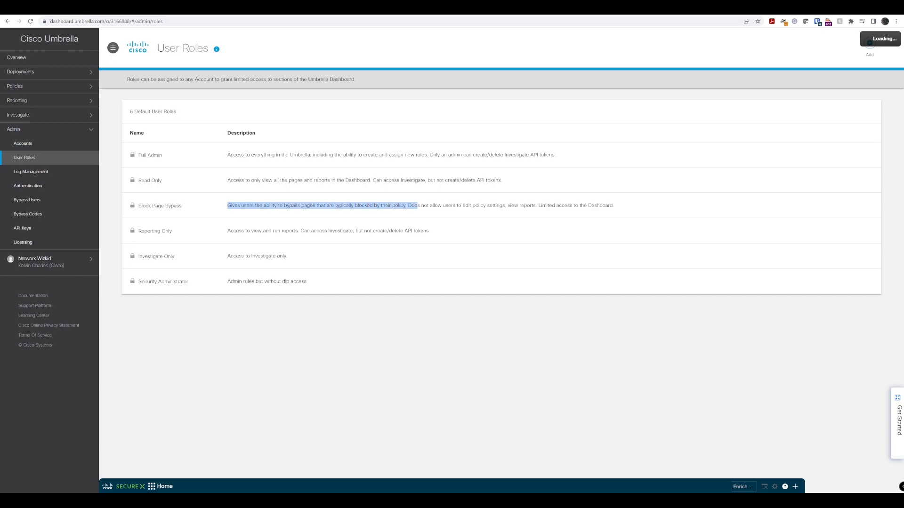
left_click_drag(226, 209, 624, 210)
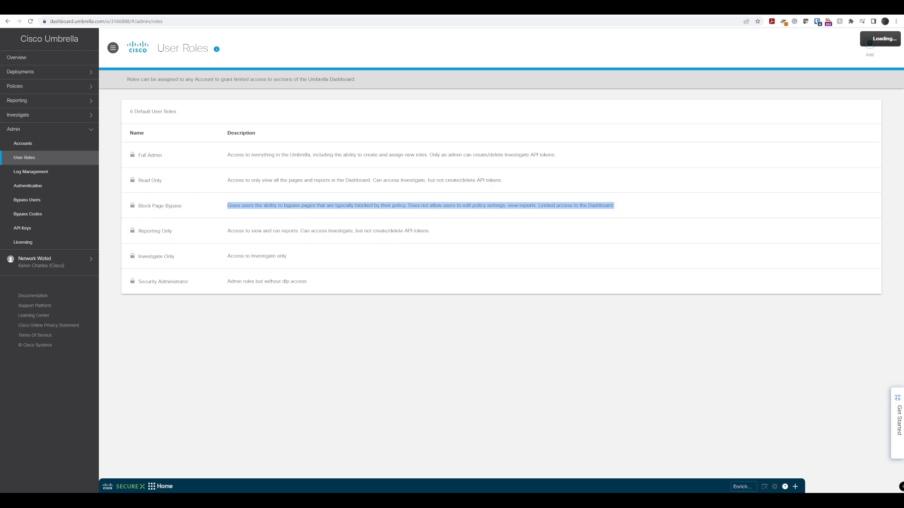
left_click_drag(183, 206, 141, 206)
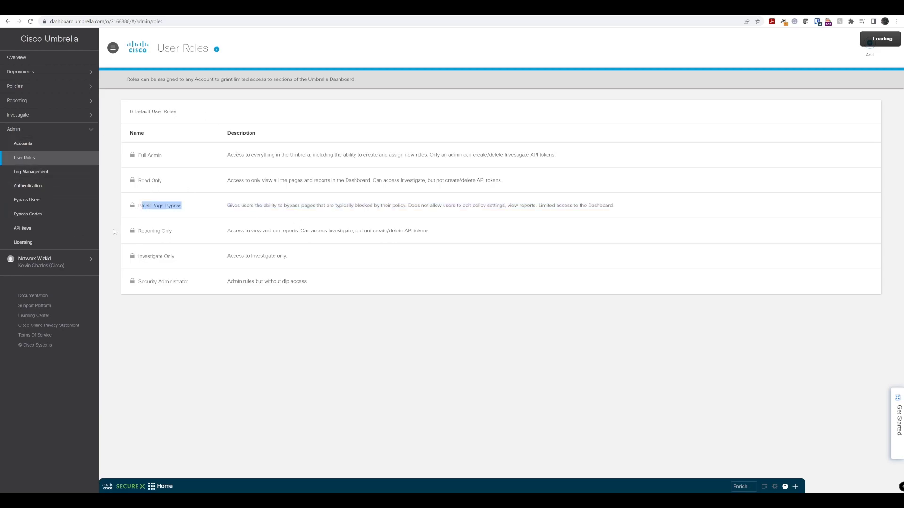
Step: Draft a new account with the Block Page Bypass role, cancel it, and open Bypass Users
left_click(61, 148)
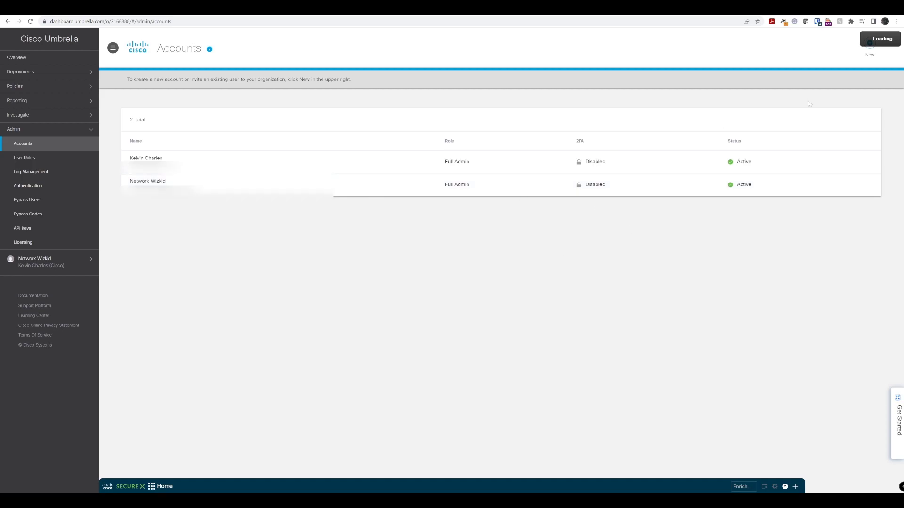
left_click(869, 49)
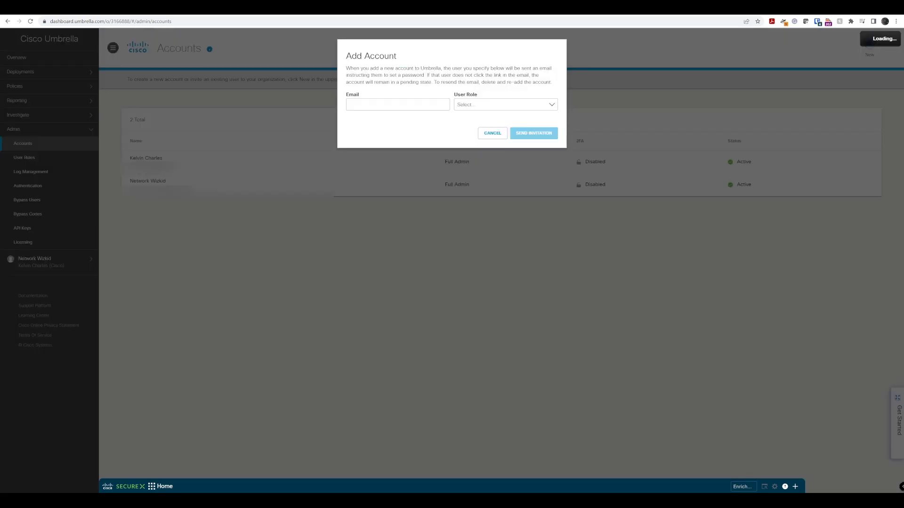
left_click(524, 111)
scroll(521, 143, "down", 1)
scroll(521, 146, "down", 1)
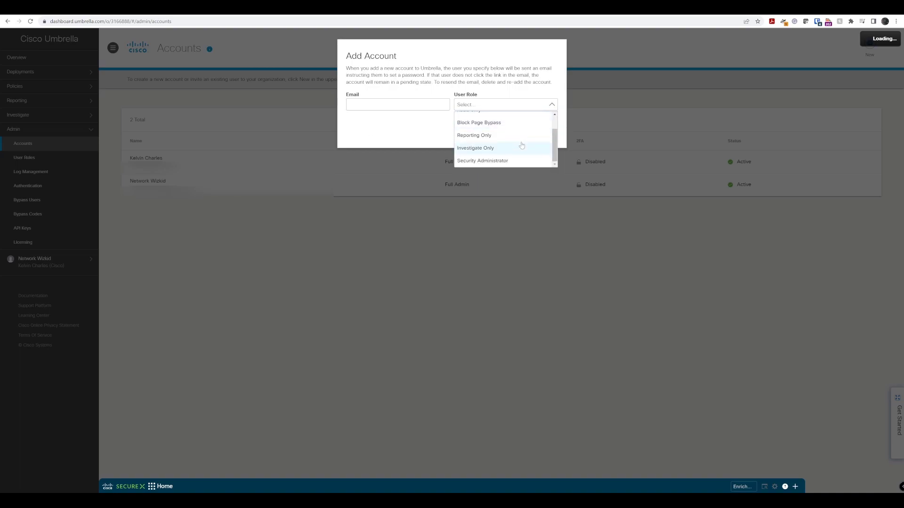
scroll(519, 147, "up", 1)
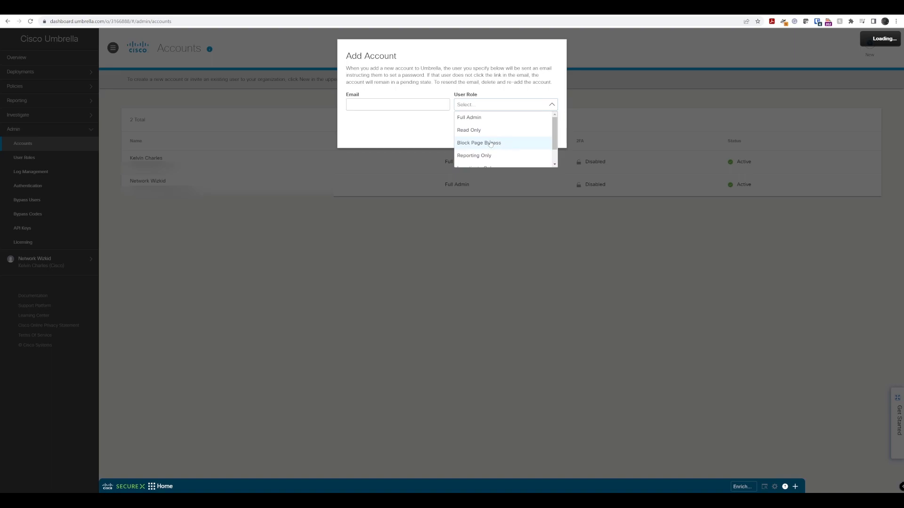
left_click(492, 143)
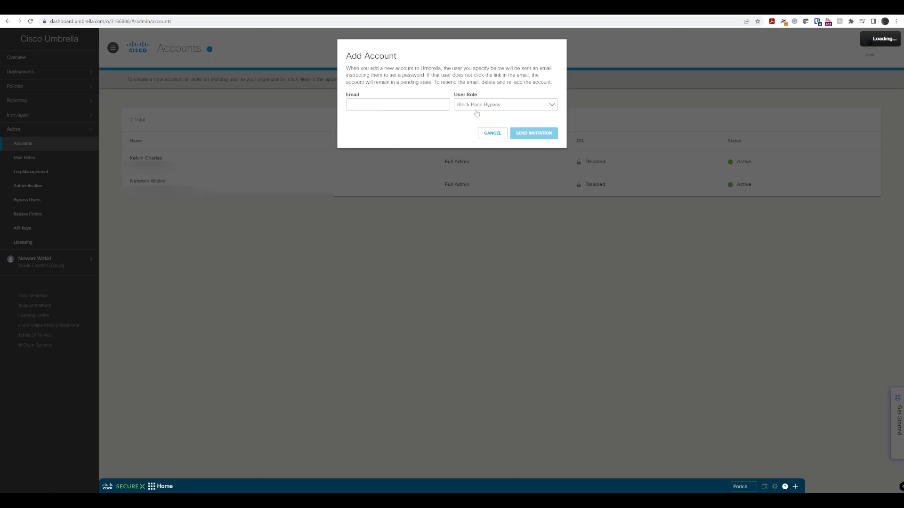
left_click(496, 133)
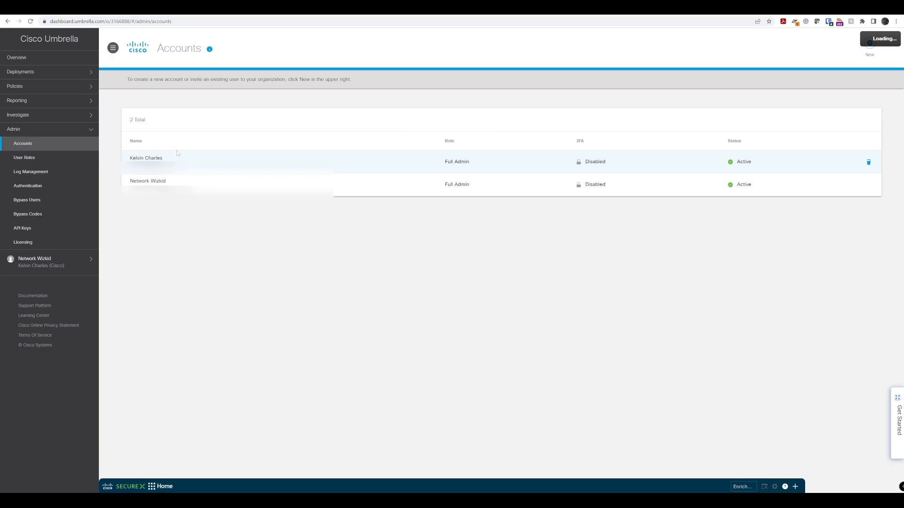
left_click(38, 201)
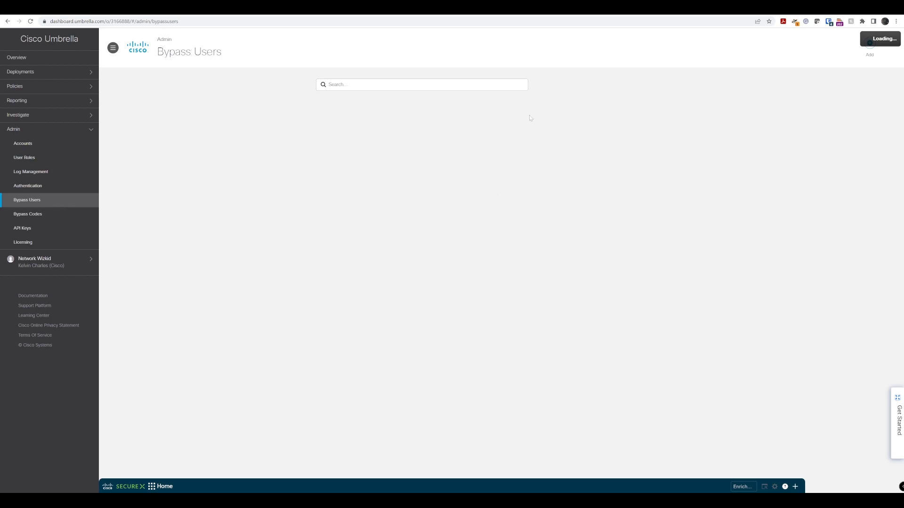
Step: On the bypass codes page, delete the Bypass 1 and Test codes
left_click(77, 215)
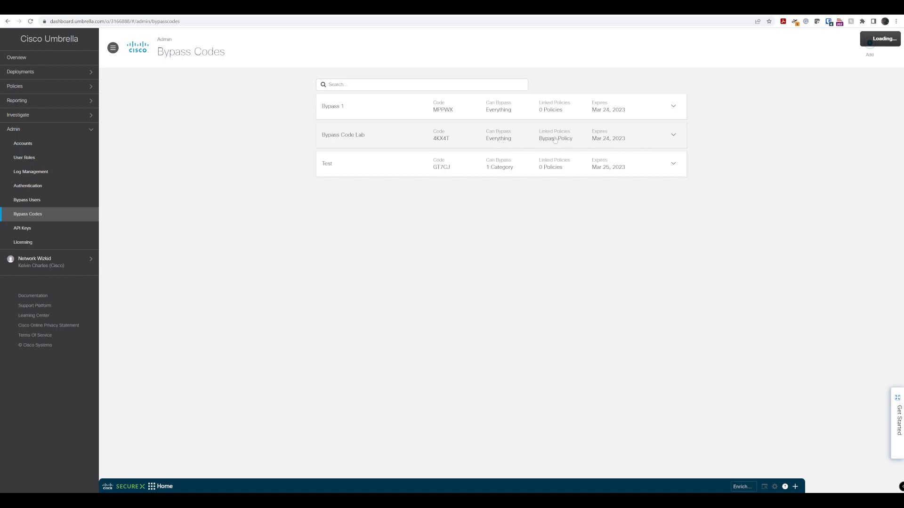
left_click(672, 111)
left_click(338, 247)
left_click(517, 212)
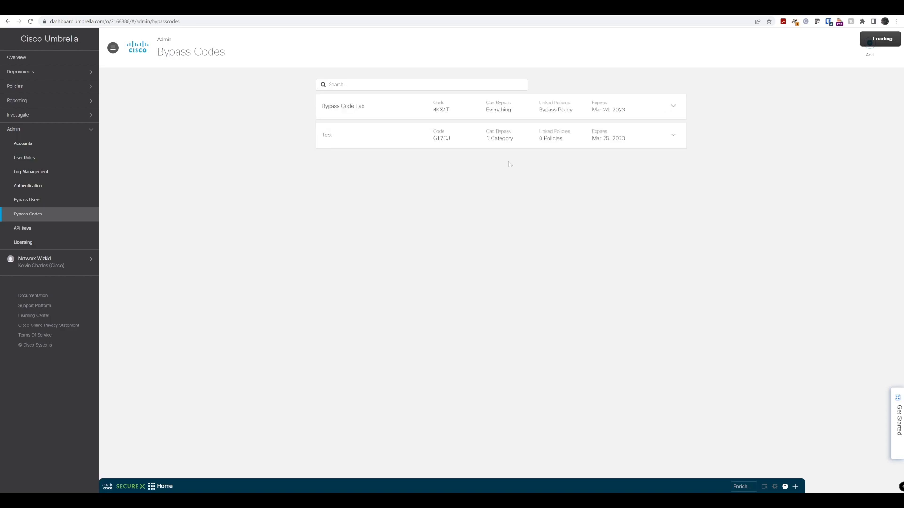
left_click(674, 135)
left_click(341, 400)
left_click(519, 244)
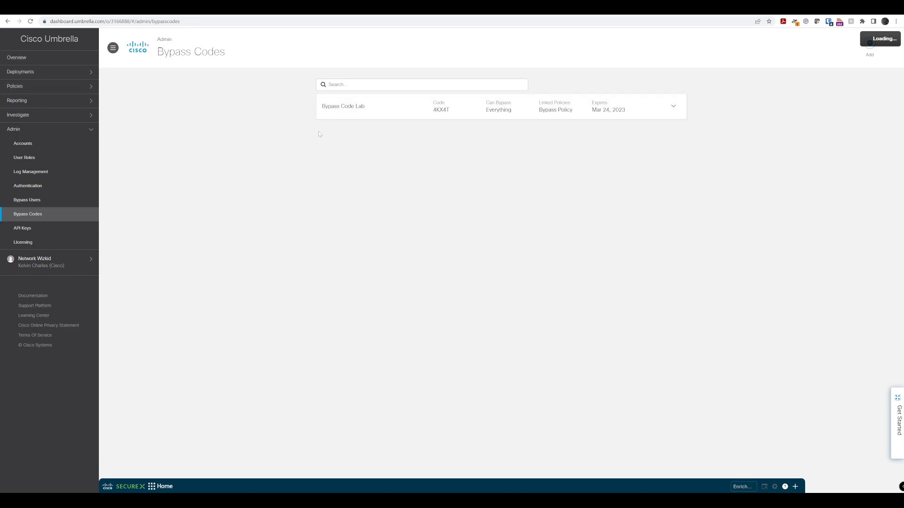
Step: Expand Bypass Code Lab and copy its bypass code value
left_click(439, 112)
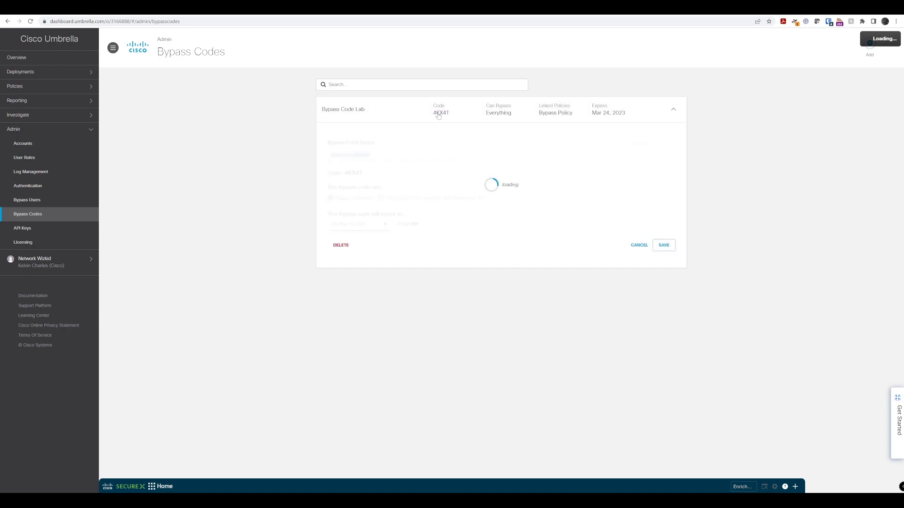
left_click_drag(366, 178, 348, 177)
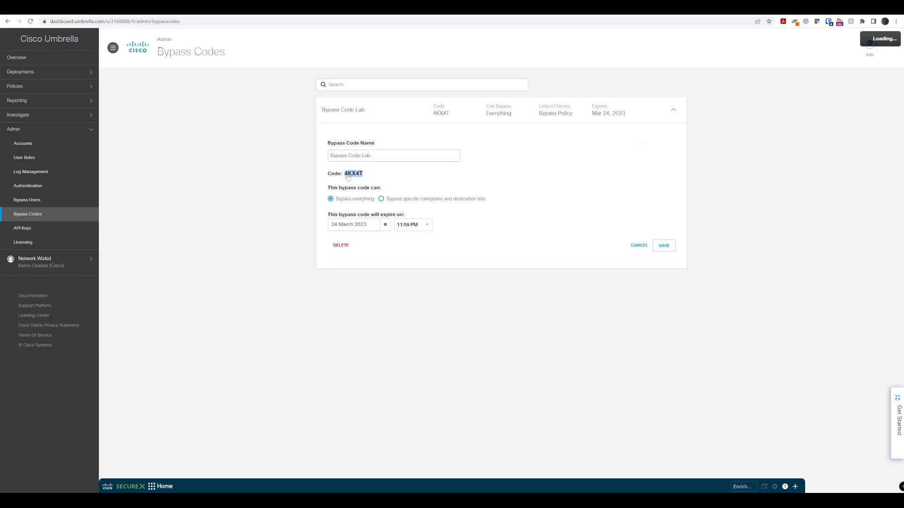
right_click(353, 177)
left_click(371, 184)
Step: Search 'pintrest' in a new tab, open Pinterest UK, and expand the Administrative Bypass options on the block page
key("ctrl+t")
type("pintrest")
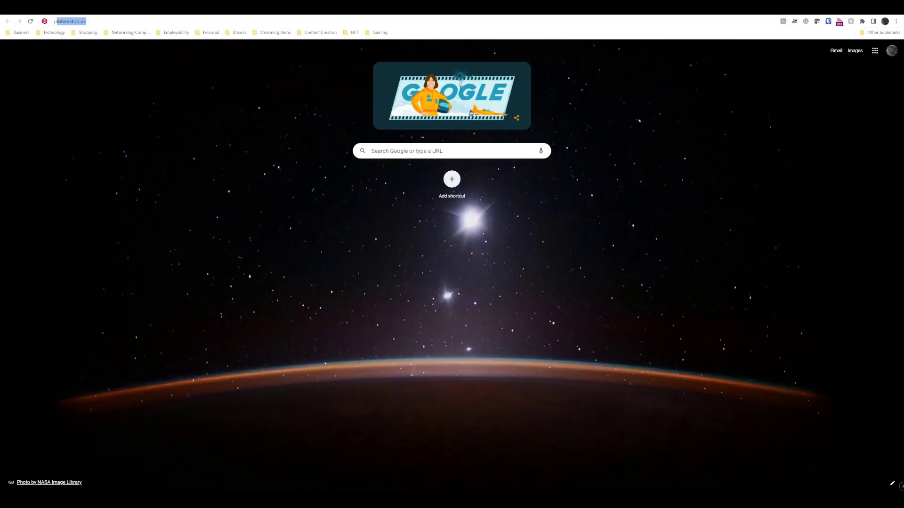
key("Return")
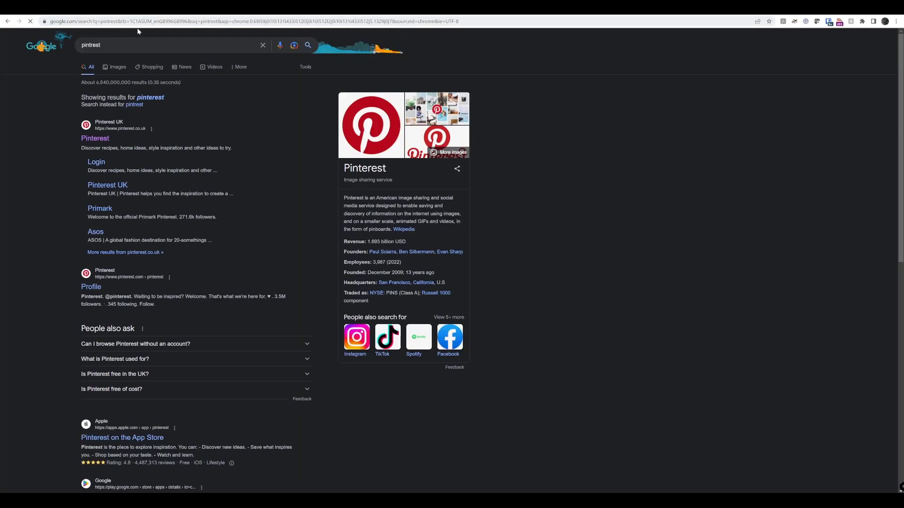
left_click(94, 138)
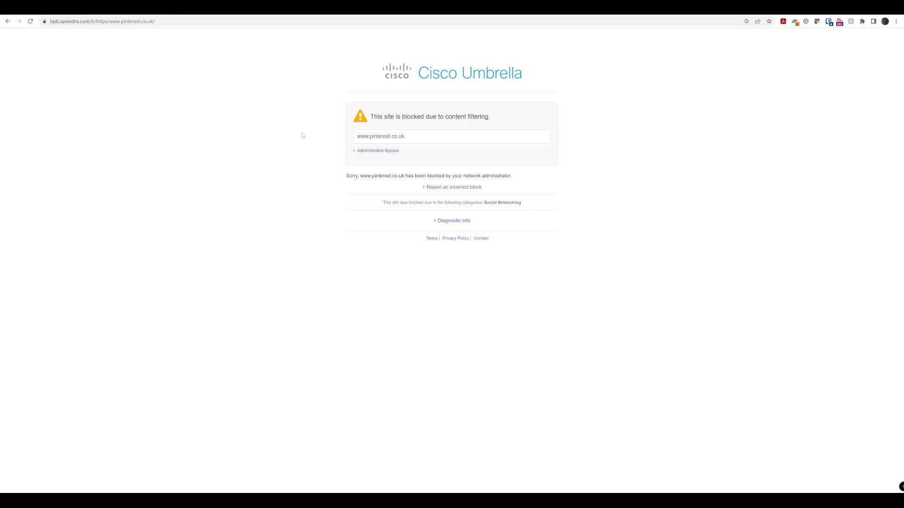
left_click(368, 151)
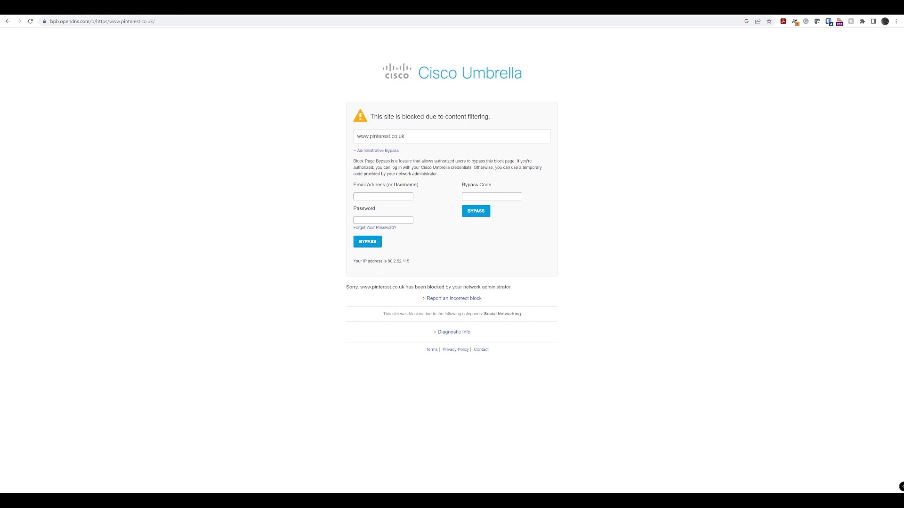
Step: Paste the copied code into the block page's Bypass Code field and submit it with BYPASS
left_click(363, 195)
key("Tab")
left_click(478, 196)
key("ctrl+v")
left_click(471, 211)
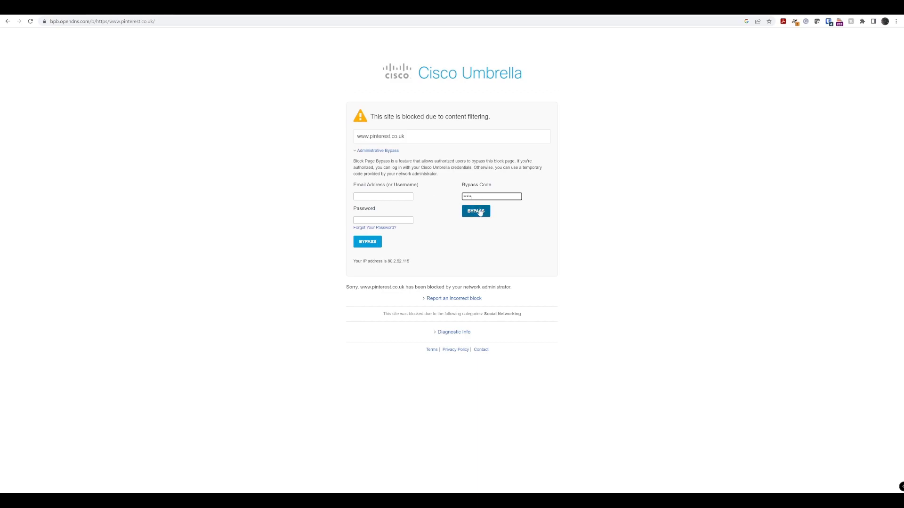
left_click(479, 212)
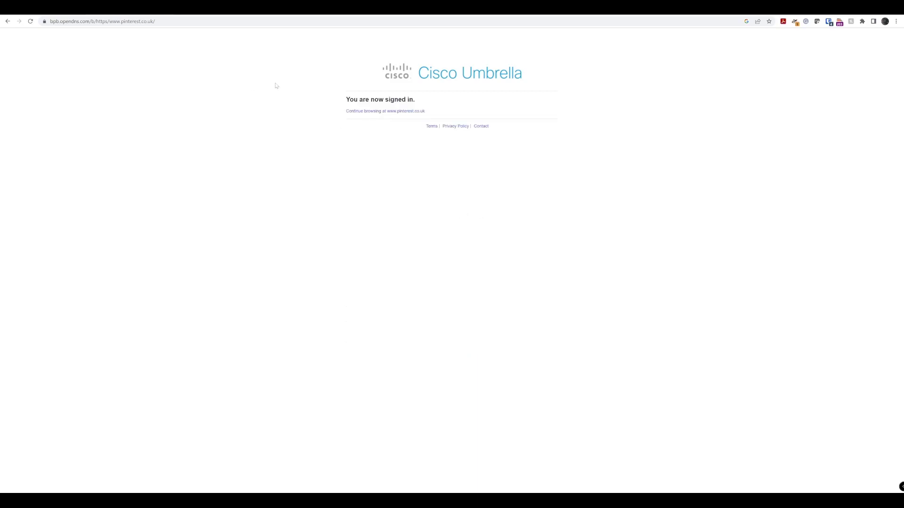
left_click(413, 112)
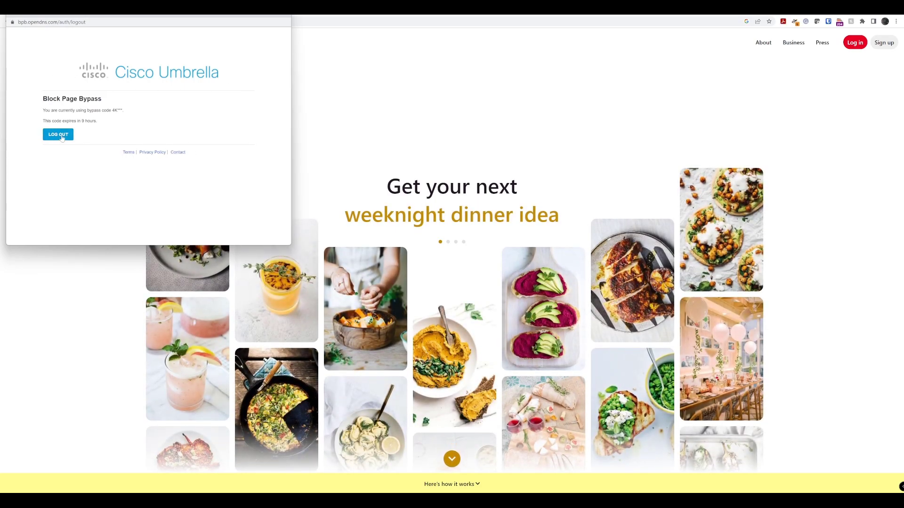
left_click_drag(49, 121, 98, 122)
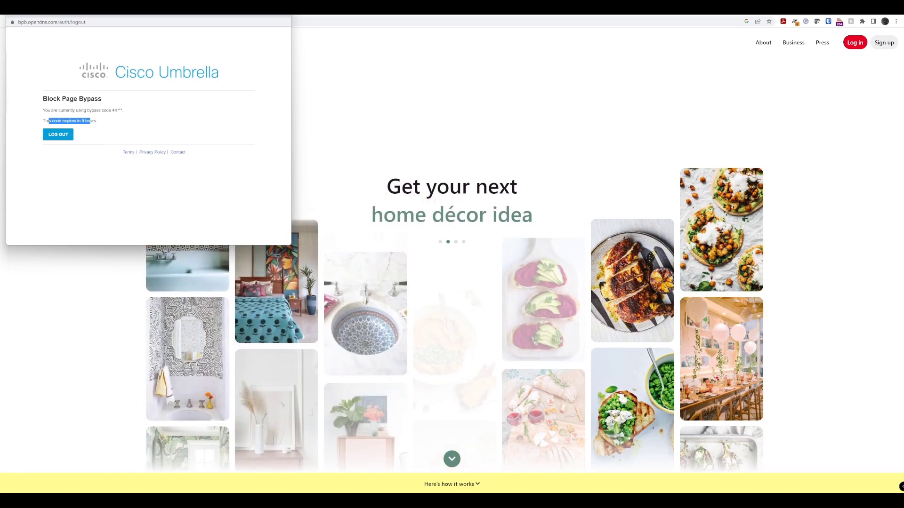
left_click(326, 142)
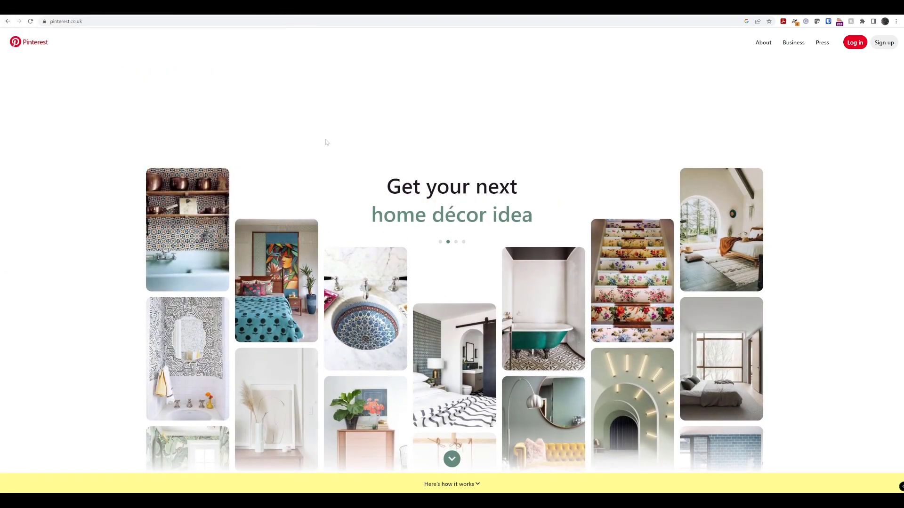
scroll(339, 237, "down", 2)
scroll(337, 236, "up", 2)
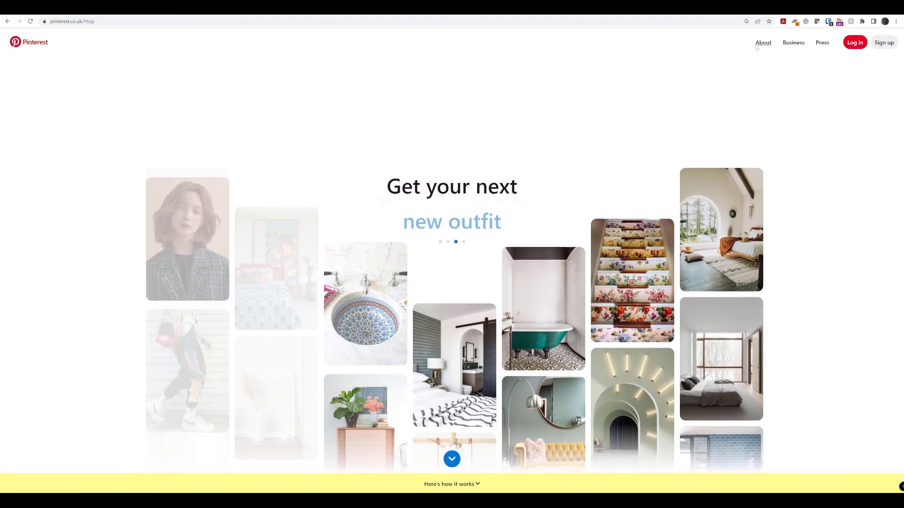
left_click(796, 45)
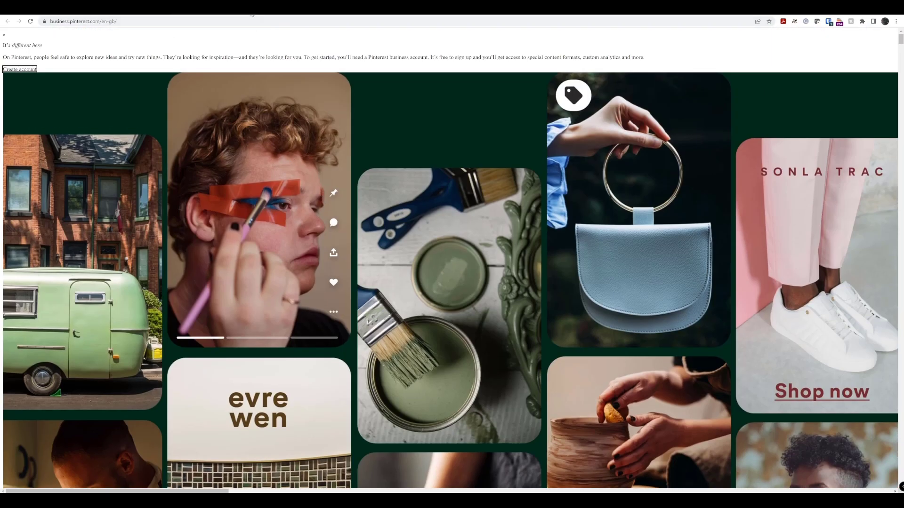
Step: Go back to Pinterest and view its certificate's Details tab showing the Cisco Umbrella issuer chain
key("alt+Left")
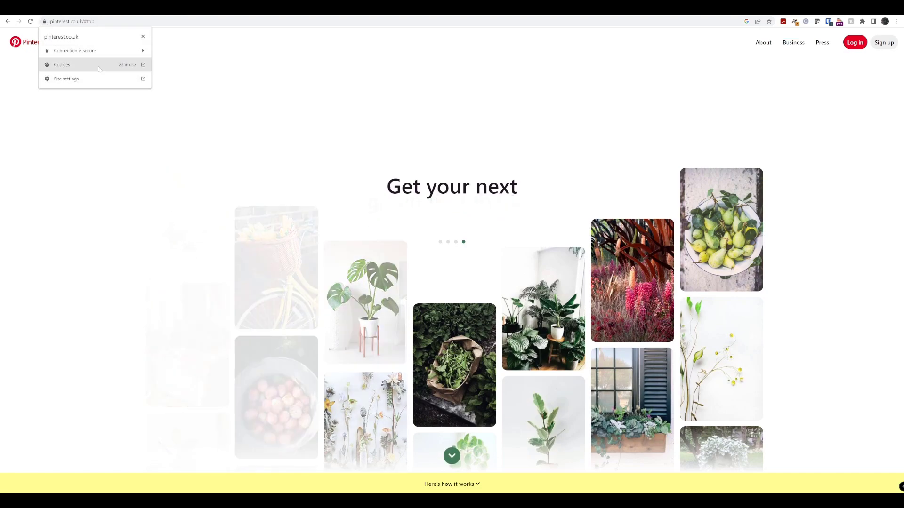
left_click(107, 51)
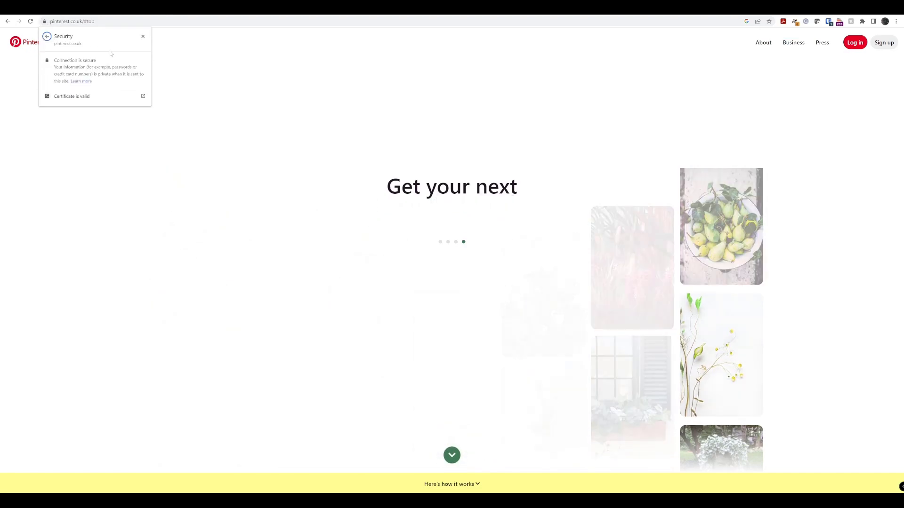
left_click(92, 97)
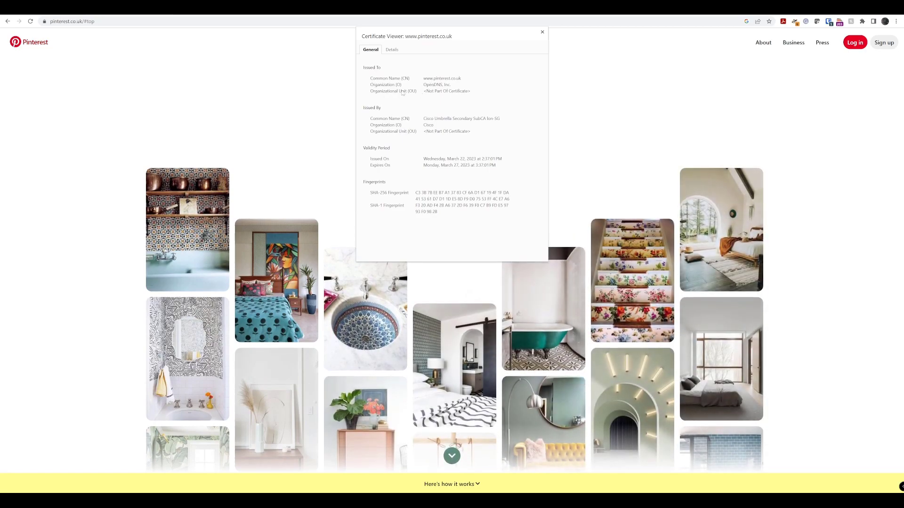
left_click(391, 50)
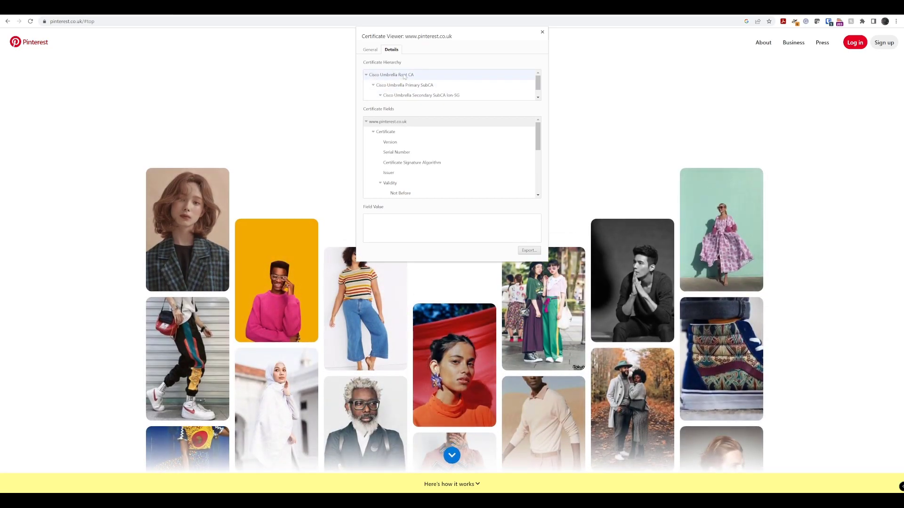
scroll(444, 179, "down", 6)
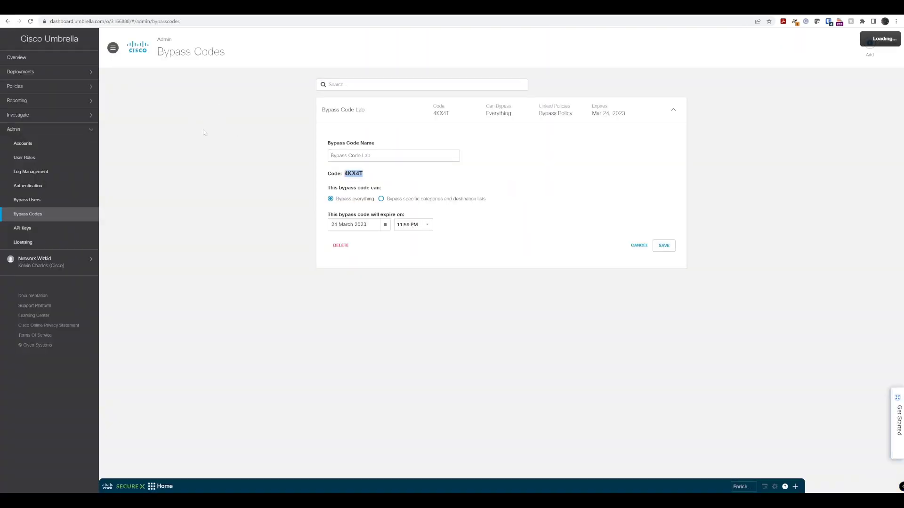
Step: Open Reporting > Core Reports > Activity Search in the sidebar
left_click(86, 102)
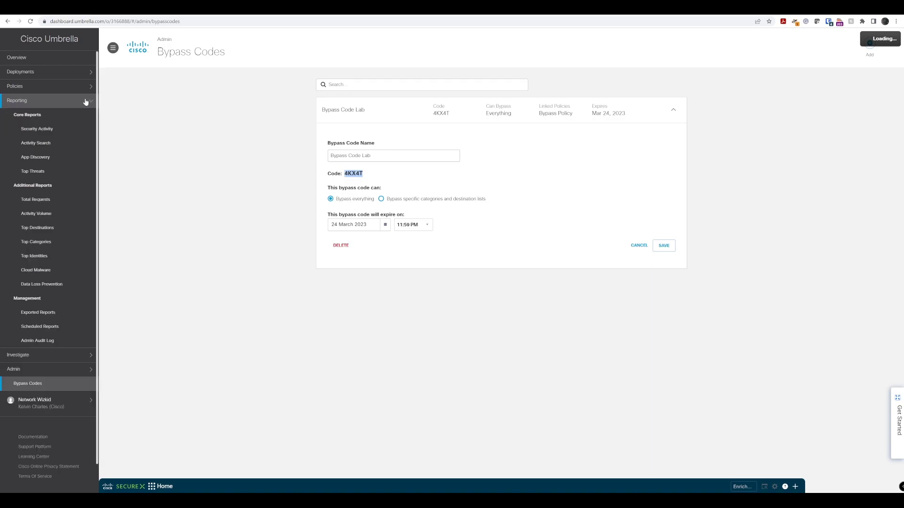
left_click(36, 143)
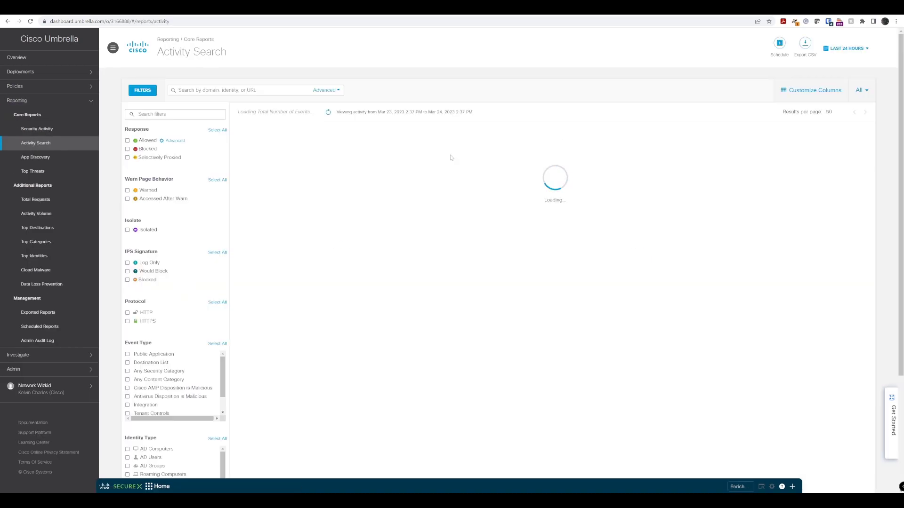